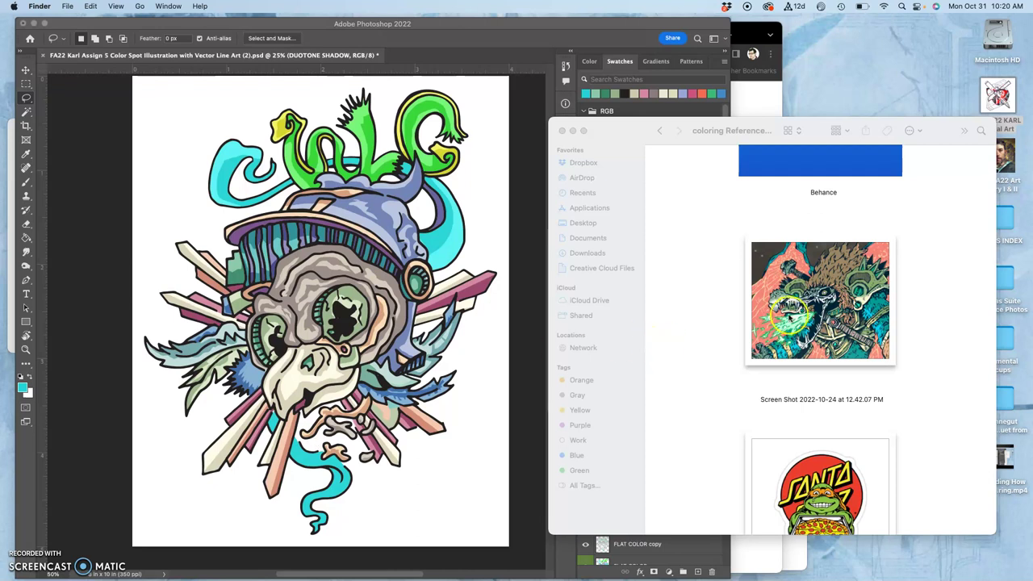
# Find the screaming-hand reference 61991__04438.jpg in the coloring reference folder and open it in Adobe Photoshop 2022.
pyautogui.scroll(-5, 814, 262)
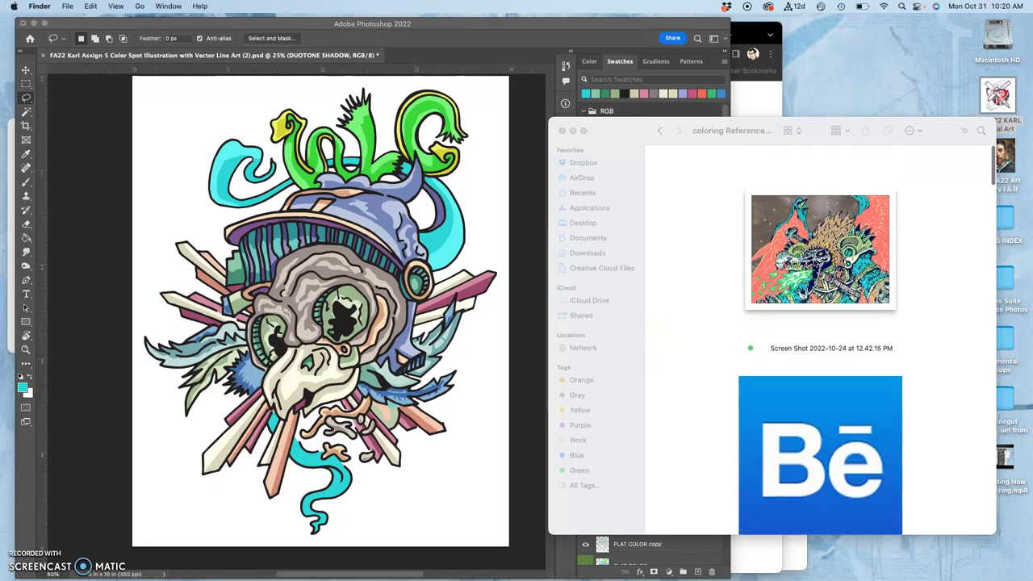
pyautogui.scroll(-10, 815, 262)
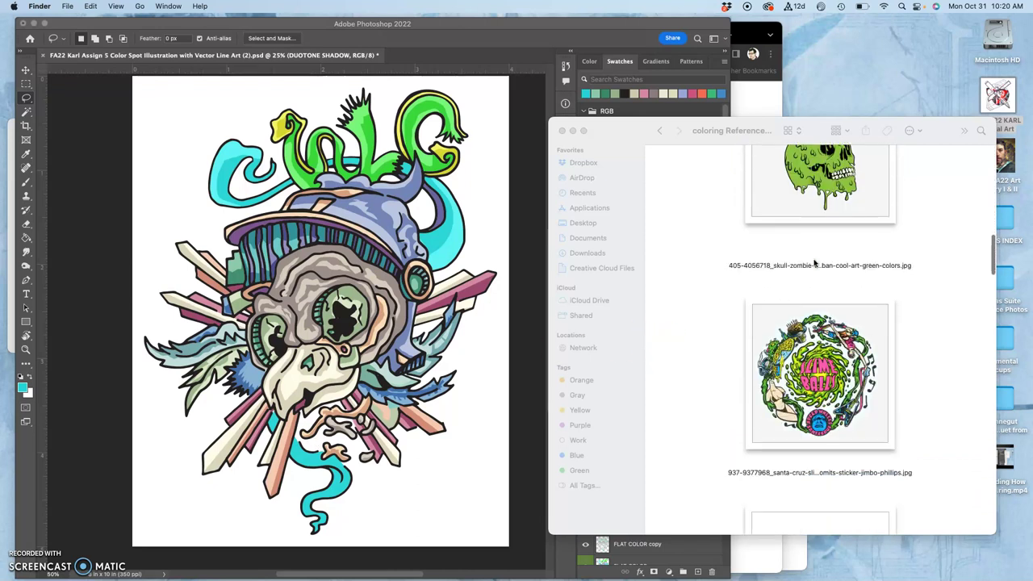
pyautogui.scroll(-2, 815, 263)
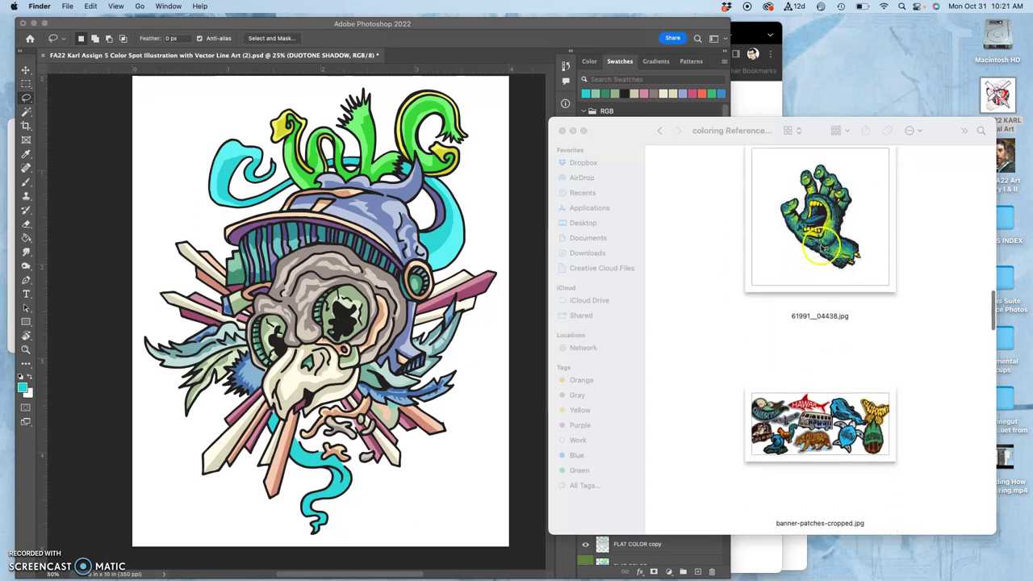
pyautogui.rightClick(836, 220)
pyautogui.moveTo(848, 237)
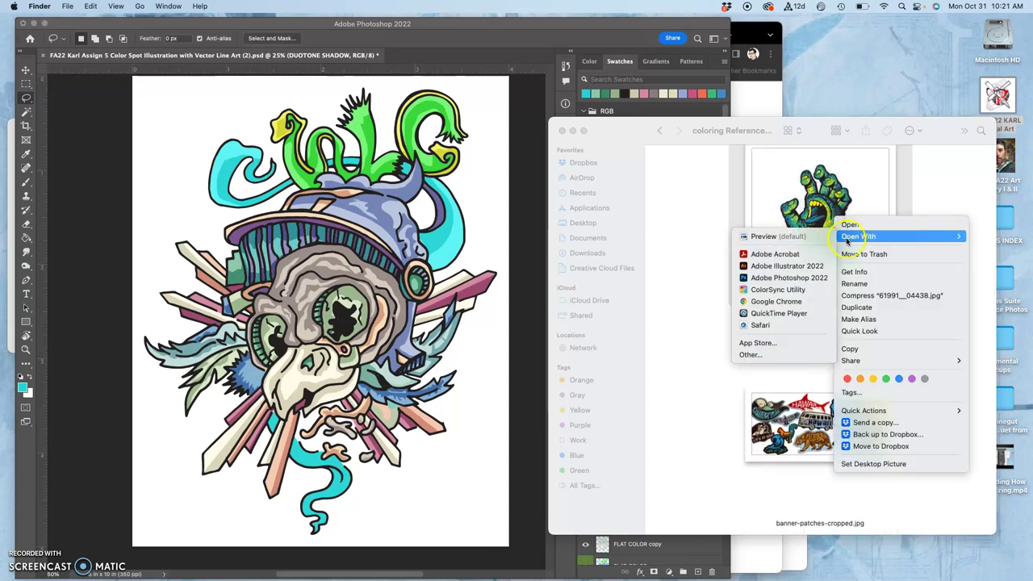
pyautogui.click(787, 276)
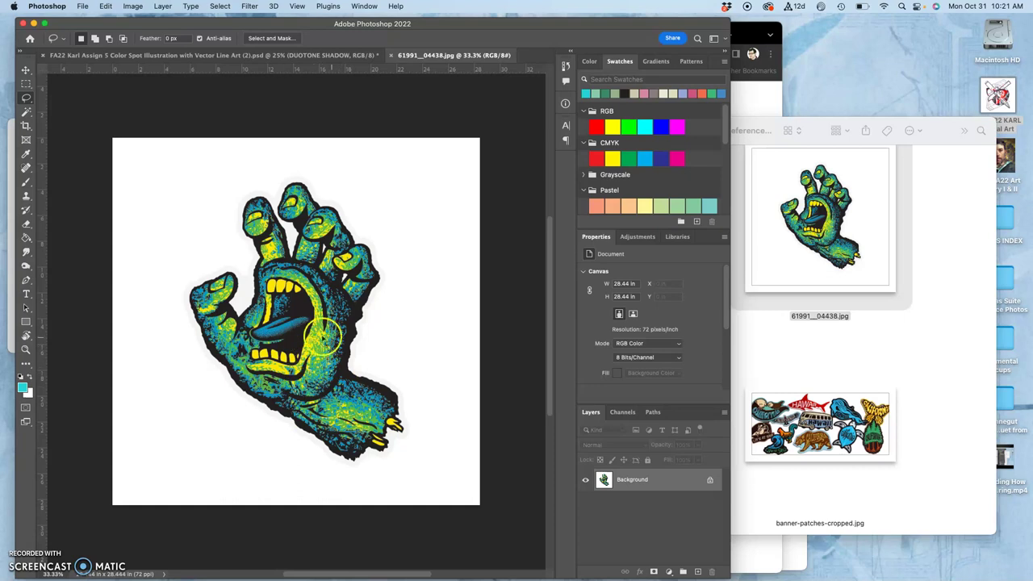
# View the fire-breathing creature reference, Screen Shot 2022-10-24 at 12.42.07 PM, in Preview and close it again.
pyautogui.click(825, 355)
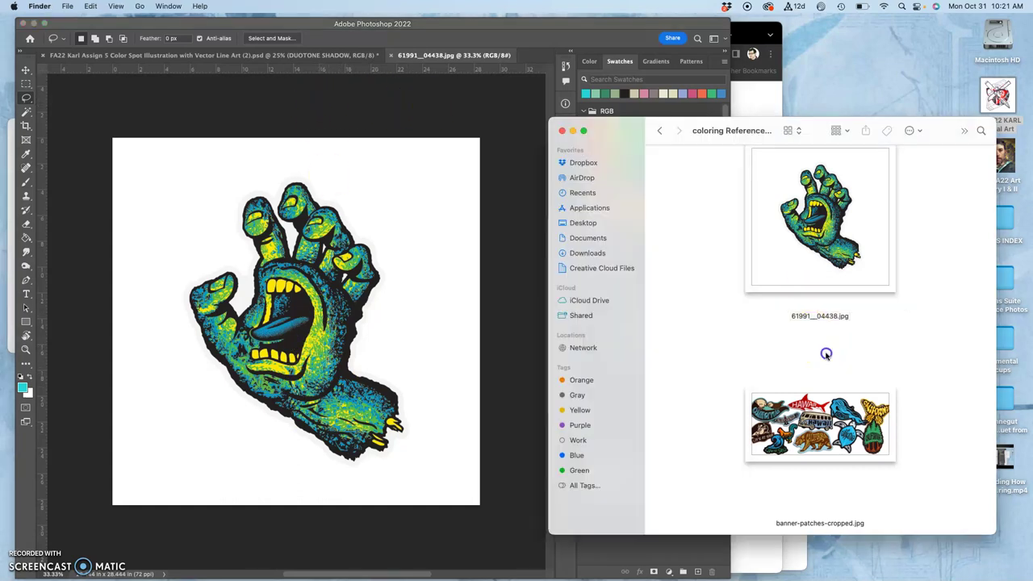
pyautogui.scroll(-10, 825, 353)
pyautogui.scroll(-8, 825, 345)
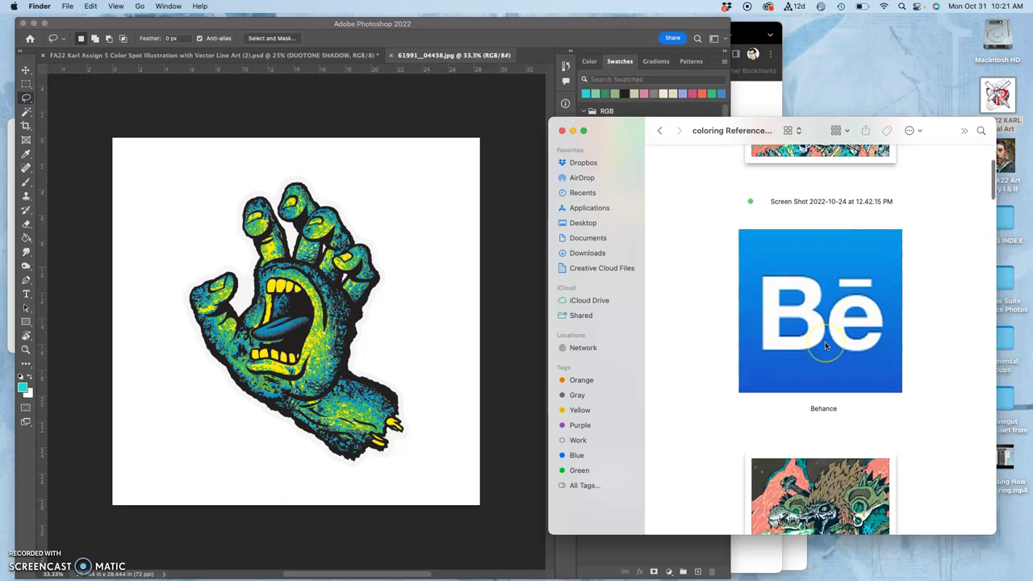
pyautogui.click(827, 395)
pyautogui.doubleClick(821, 396)
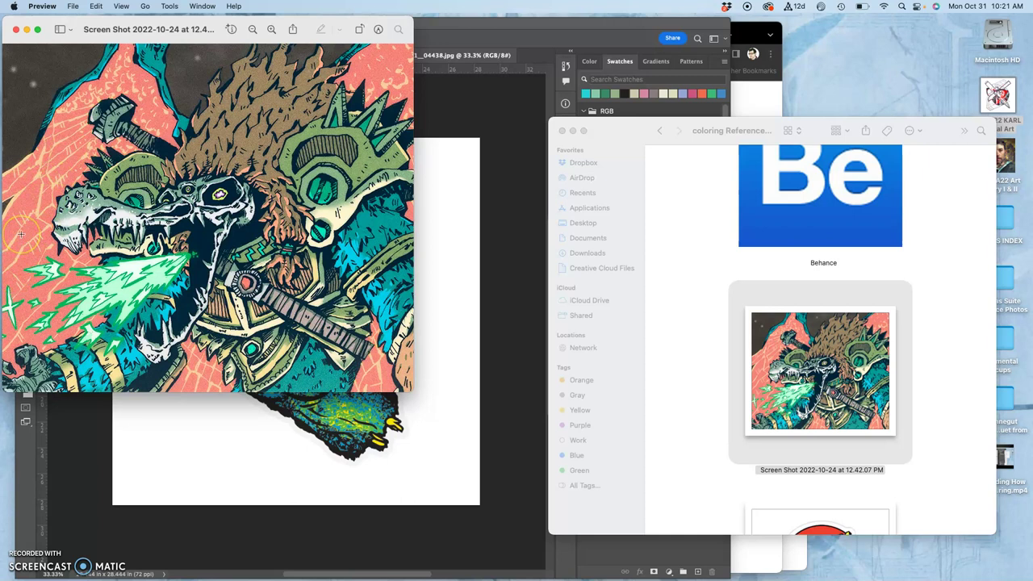
pyautogui.click(15, 29)
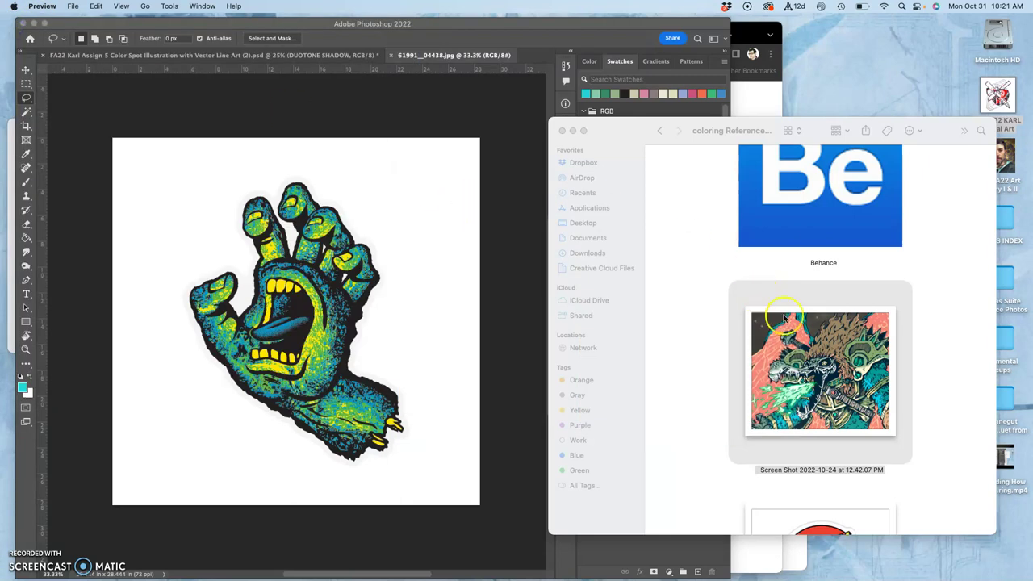
# Open the reference Screen Shot 2022-10-24 at 12.42.07 PM from Finder in Adobe Photoshop 2022.
pyautogui.rightClick(802, 385)
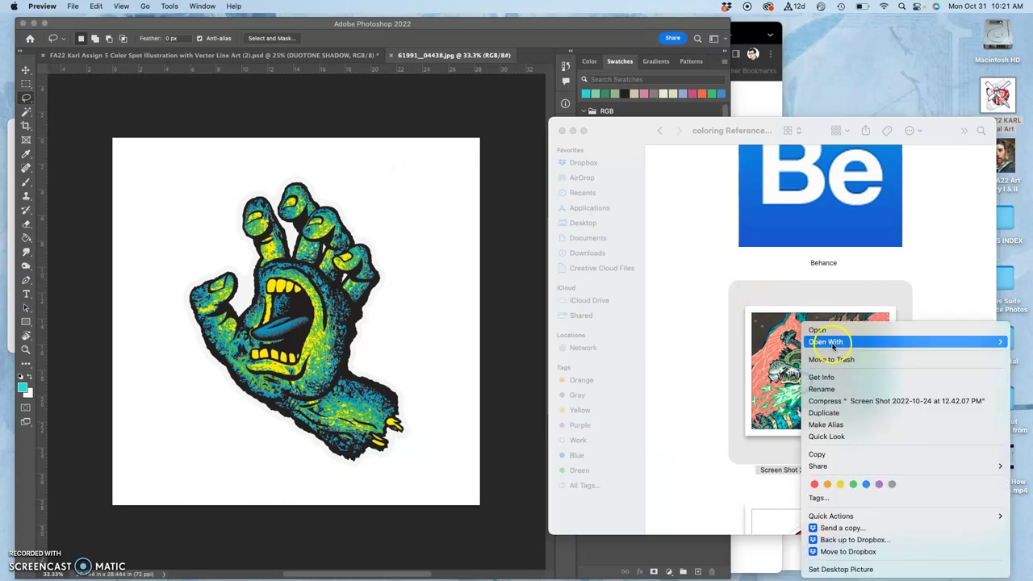
pyautogui.moveTo(834, 343)
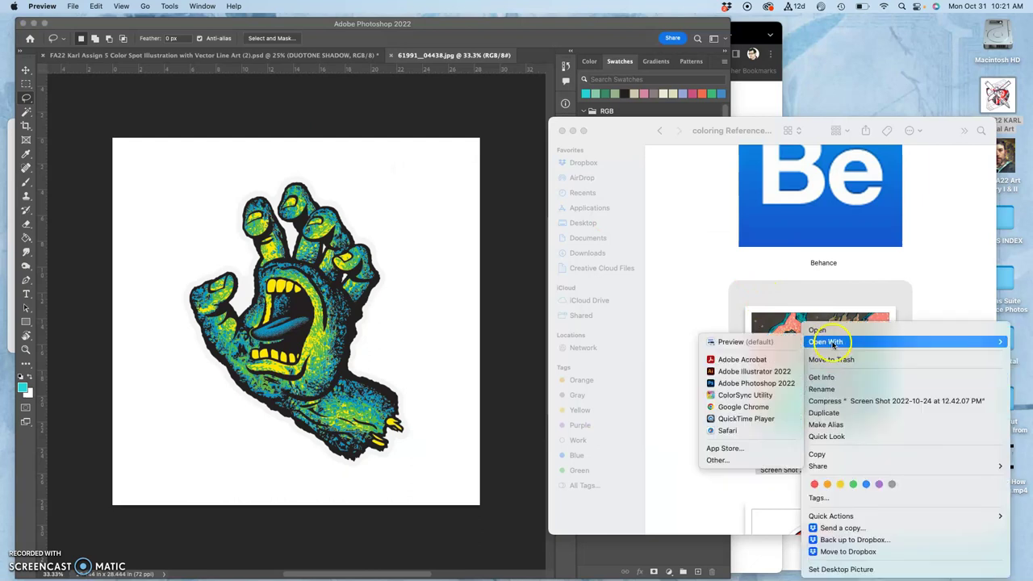
pyautogui.click(776, 383)
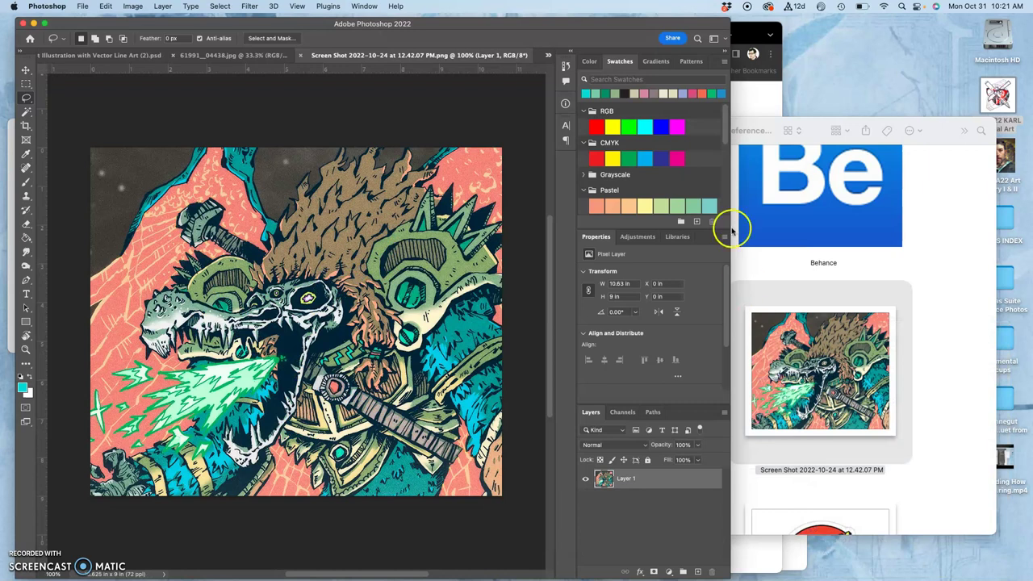
# Arrange the skull illustration and both references in a 3-up Stacked layout and widen the application window across the screen.
pyautogui.click(227, 58)
pyautogui.click(150, 59)
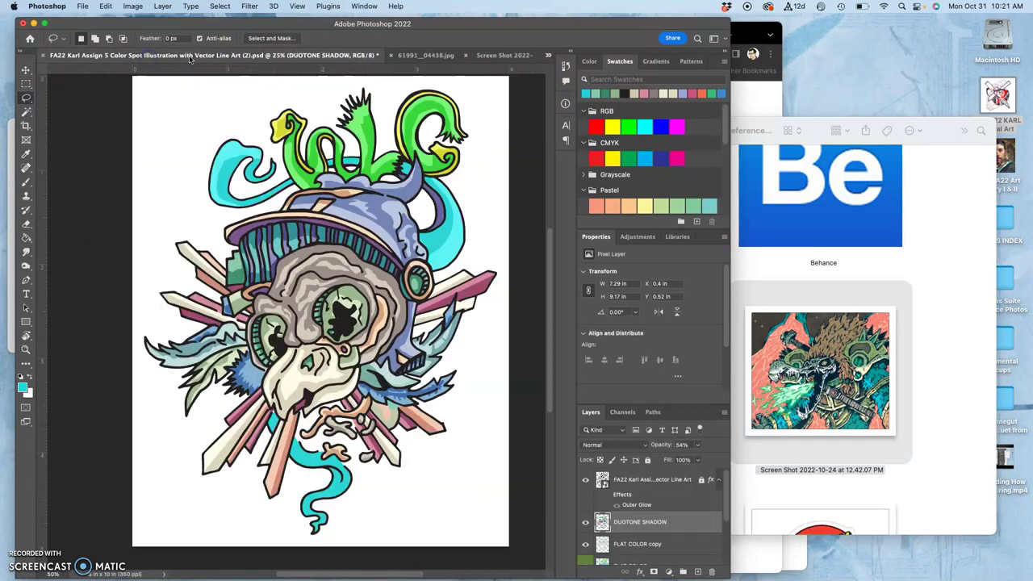
pyautogui.click(364, 7)
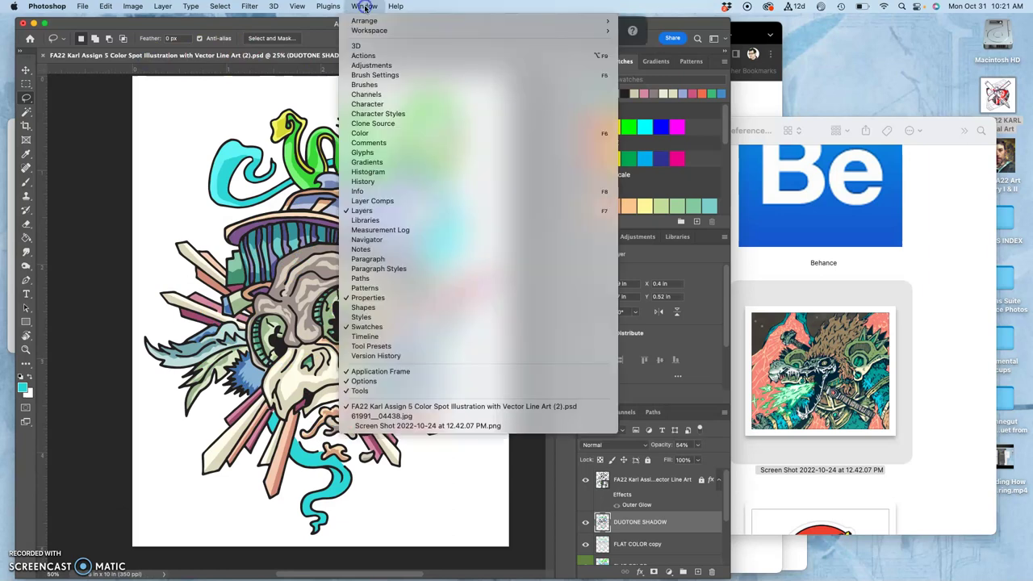
pyautogui.moveTo(362, 21)
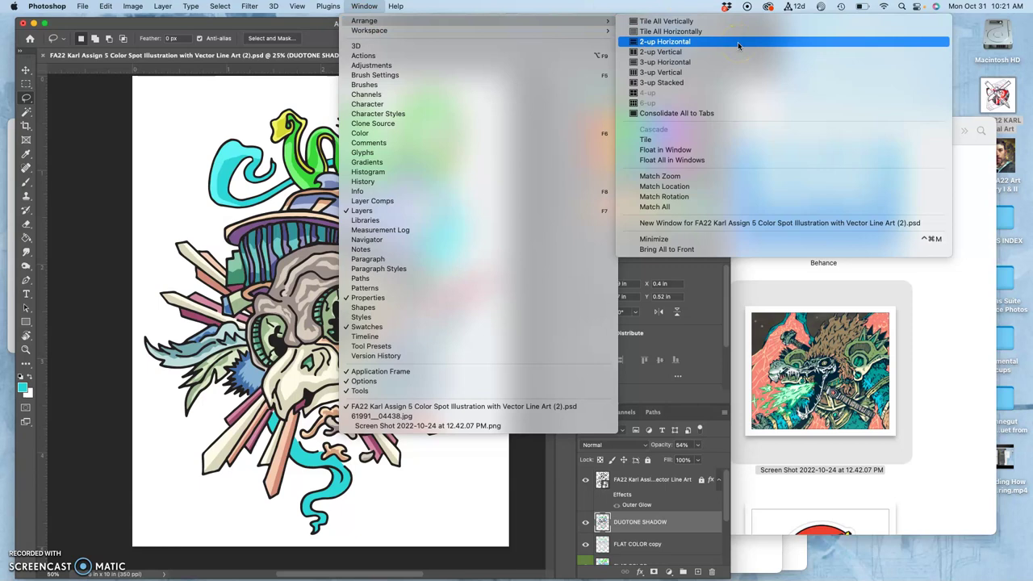
pyautogui.click(662, 83)
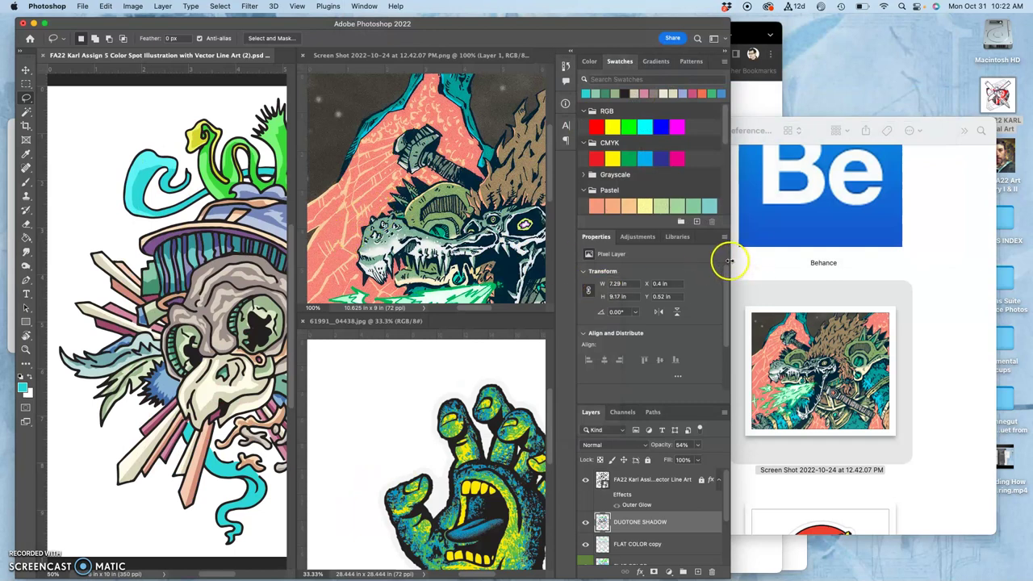
pyautogui.moveTo(729, 261); pyautogui.dragTo(991, 253)
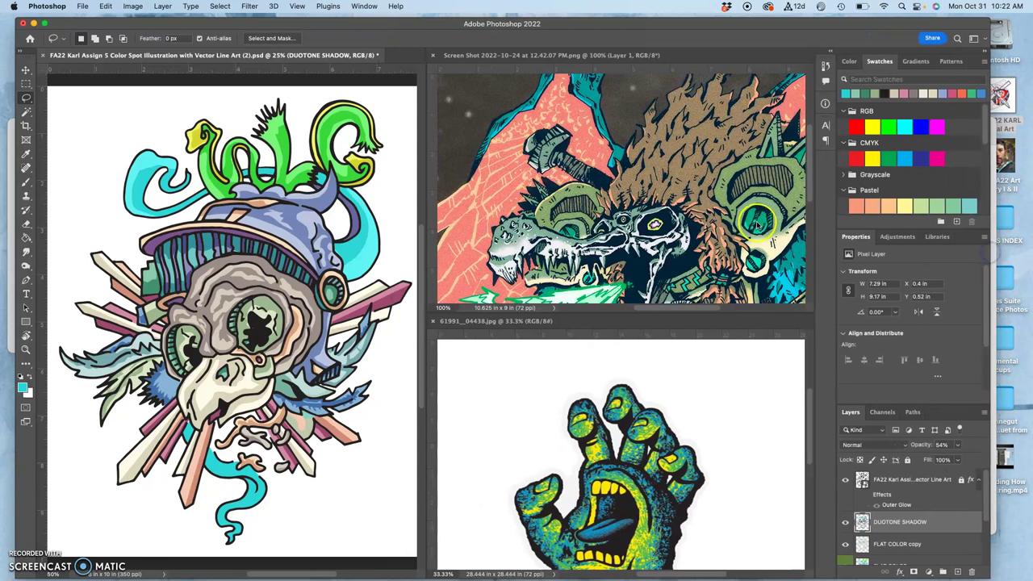
# Lock the DUOTONE SHADOW, FLAT COLOR copy and FLAT COLOR layers and add a new empty layer above DUOTONE SHADOW.
pyautogui.click(26, 182)
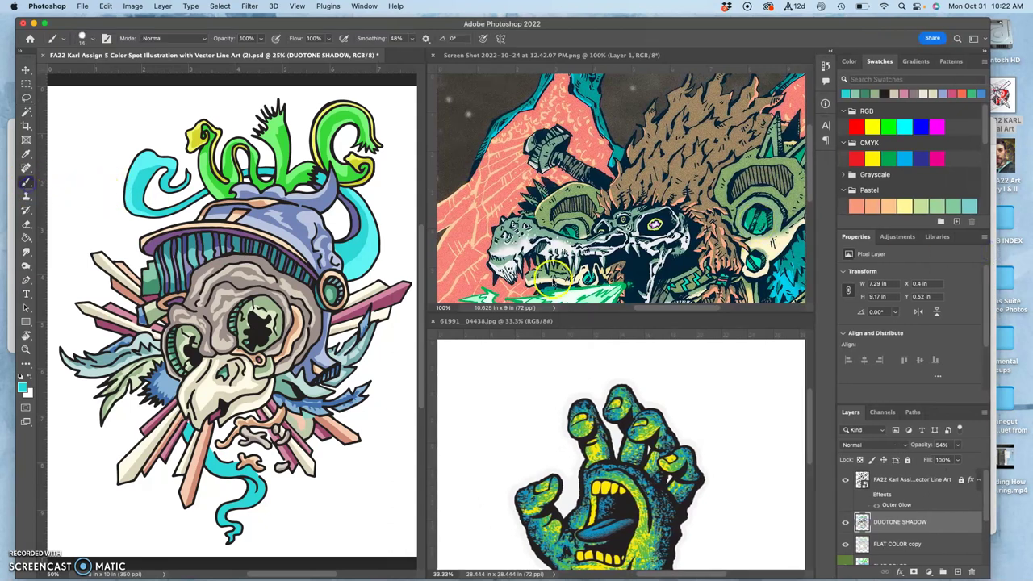
pyautogui.scroll(-1, 893, 514)
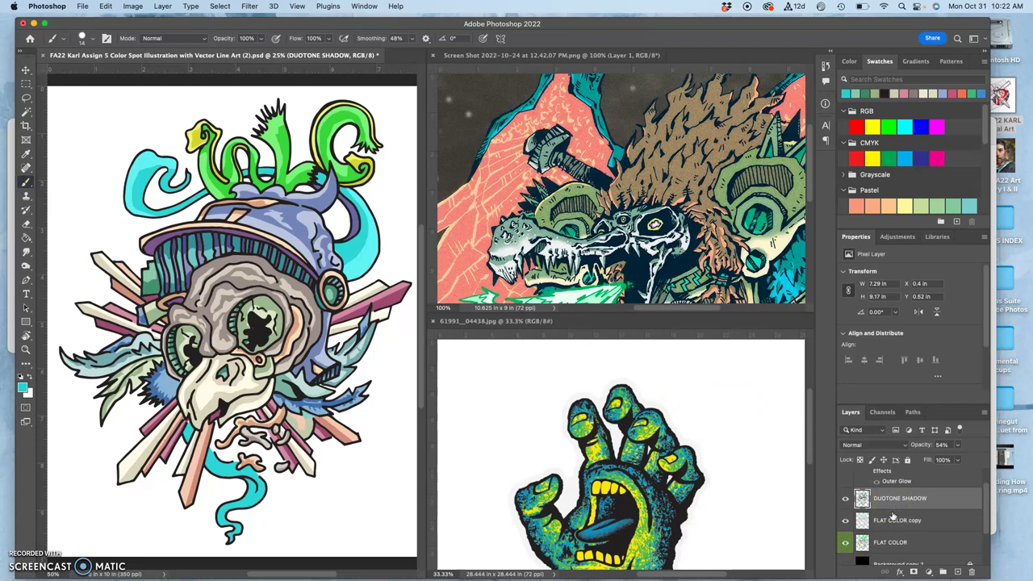
pyautogui.click(934, 501)
pyautogui.click(934, 523)
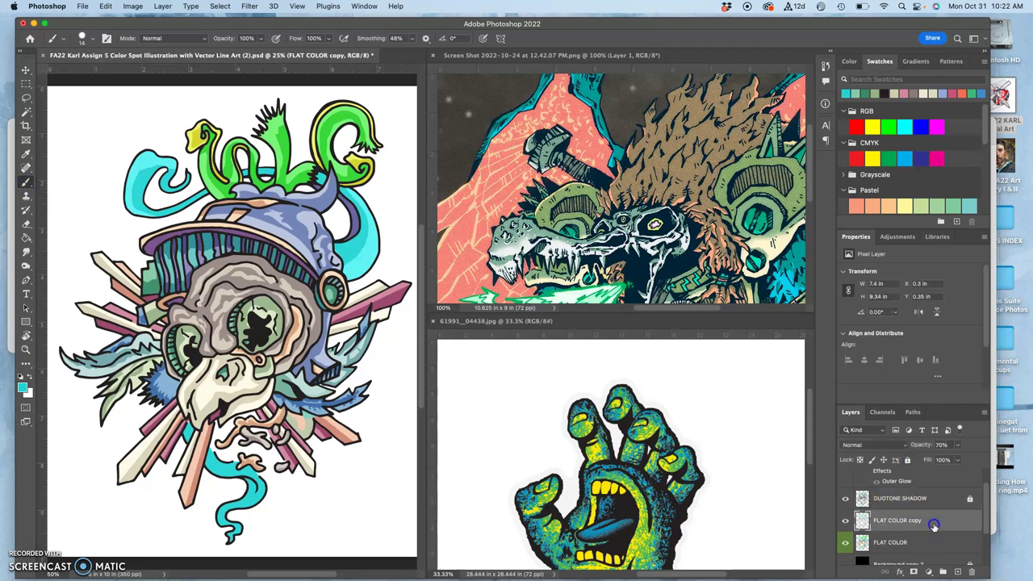
pyautogui.click(907, 459)
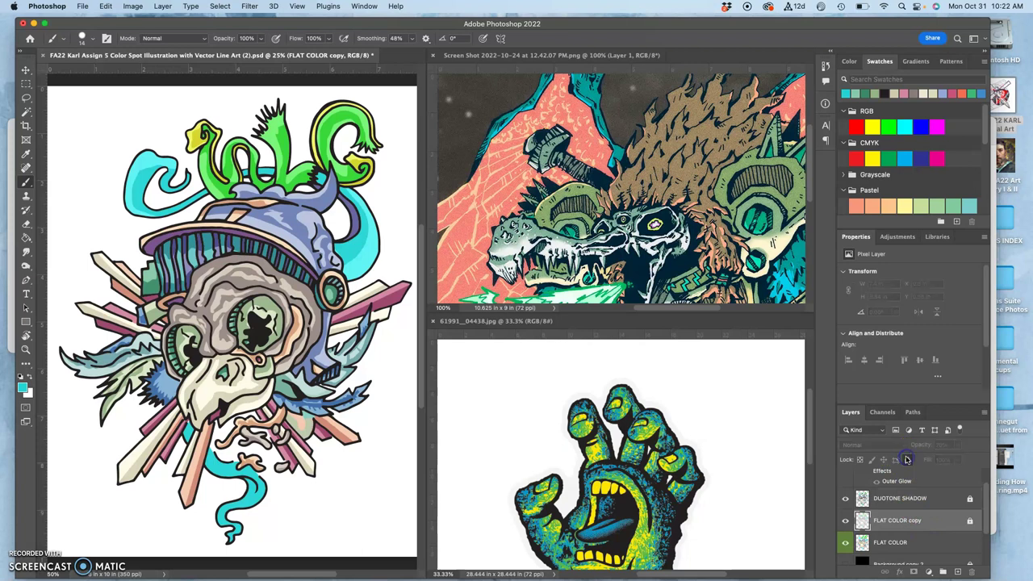
pyautogui.click(944, 547)
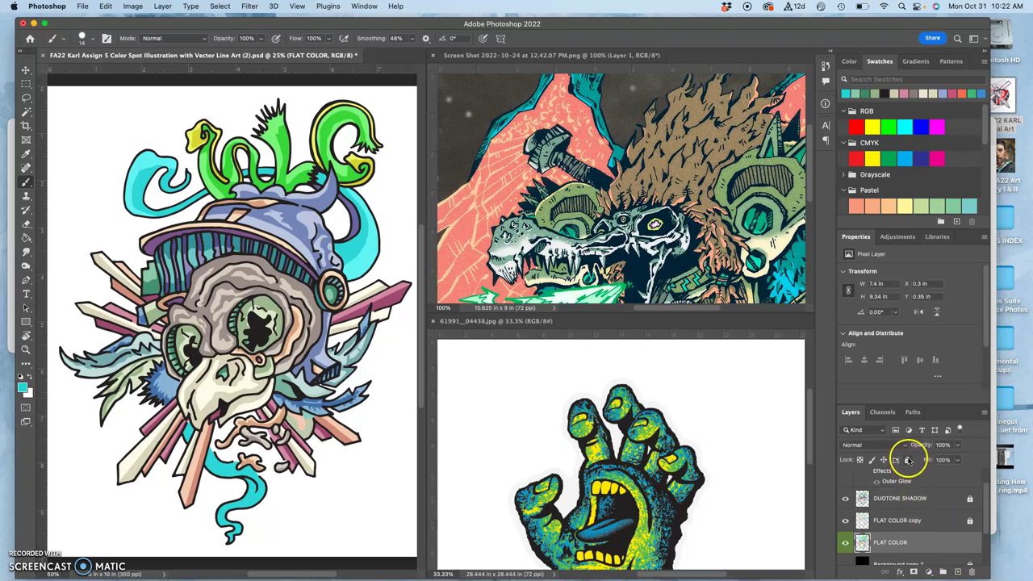
pyautogui.click(906, 459)
pyautogui.scroll(1, 941, 555)
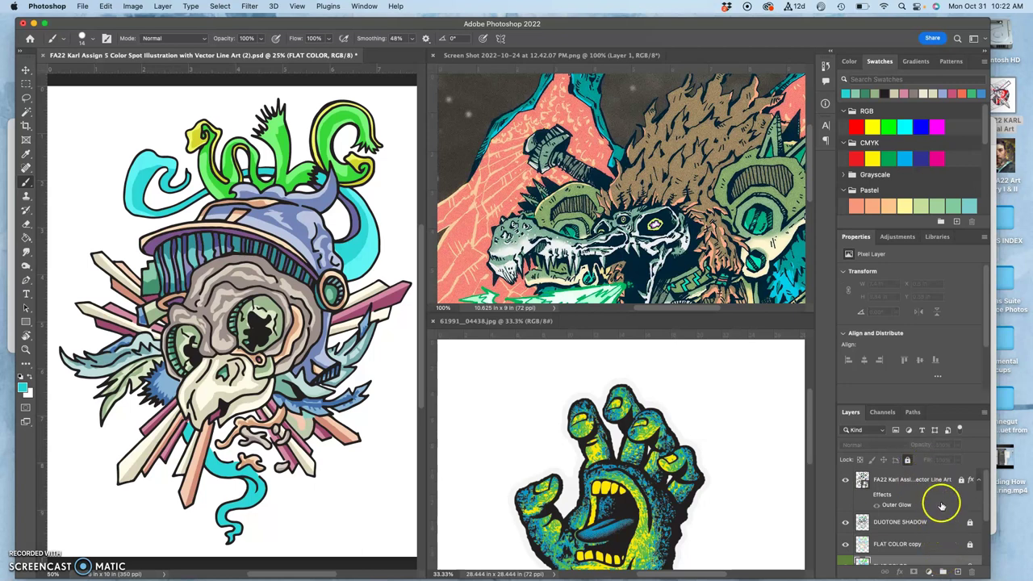
pyautogui.click(948, 519)
pyautogui.click(957, 571)
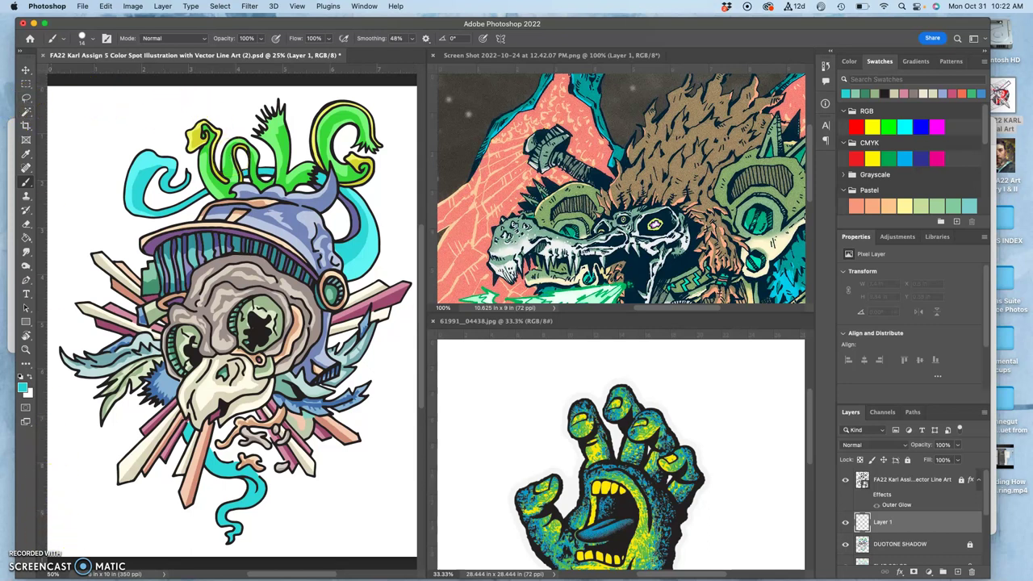
# Display the color picker beside the creature reference and choose a yellow foreground color.
pyautogui.click(615, 310)
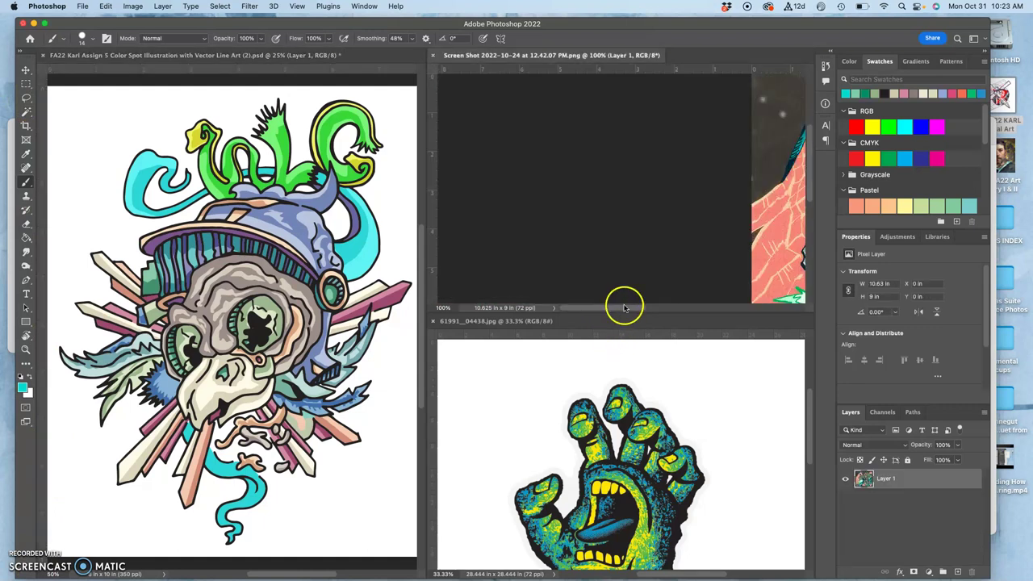
pyautogui.moveTo(622, 309); pyautogui.dragTo(701, 309)
pyautogui.hscroll(2, 700, 310)
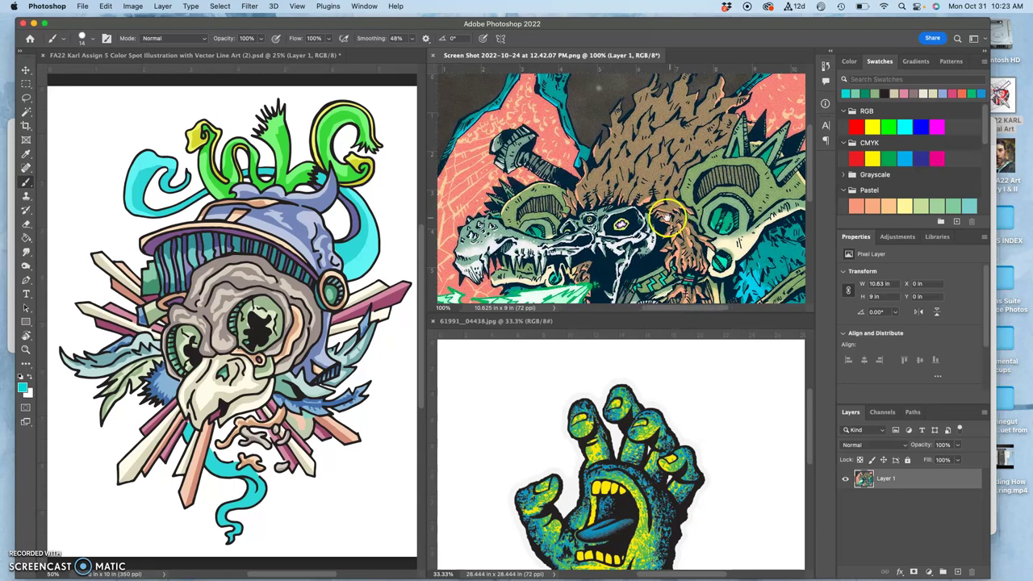
pyautogui.scroll(-5, 667, 214)
pyautogui.moveTo(665, 121)
pyautogui.mouseDown()
pyautogui.moveTo(651, 102)
pyautogui.moveTo(671, 111)
pyautogui.mouseUp()
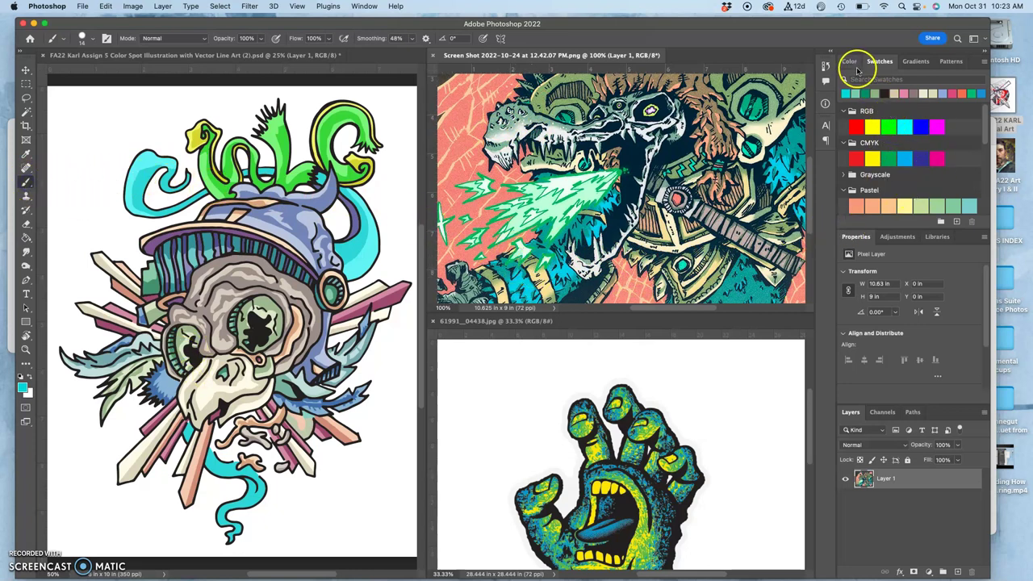
pyautogui.click(852, 61)
pyautogui.click(967, 192)
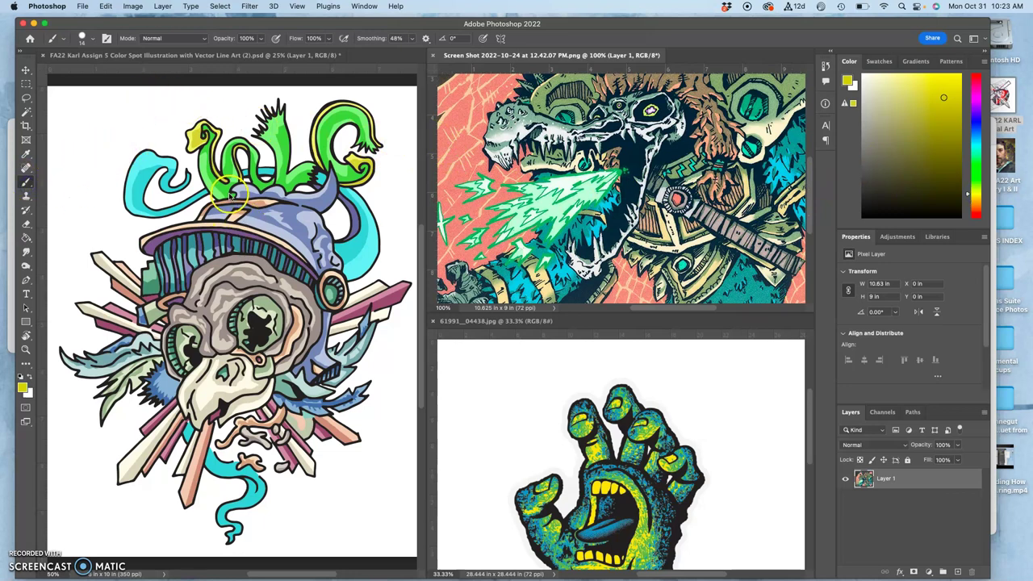
# Sample the near-white from the creature's eye and brush it into the skull's larger eye on the new layer.
pyautogui.click(229, 58)
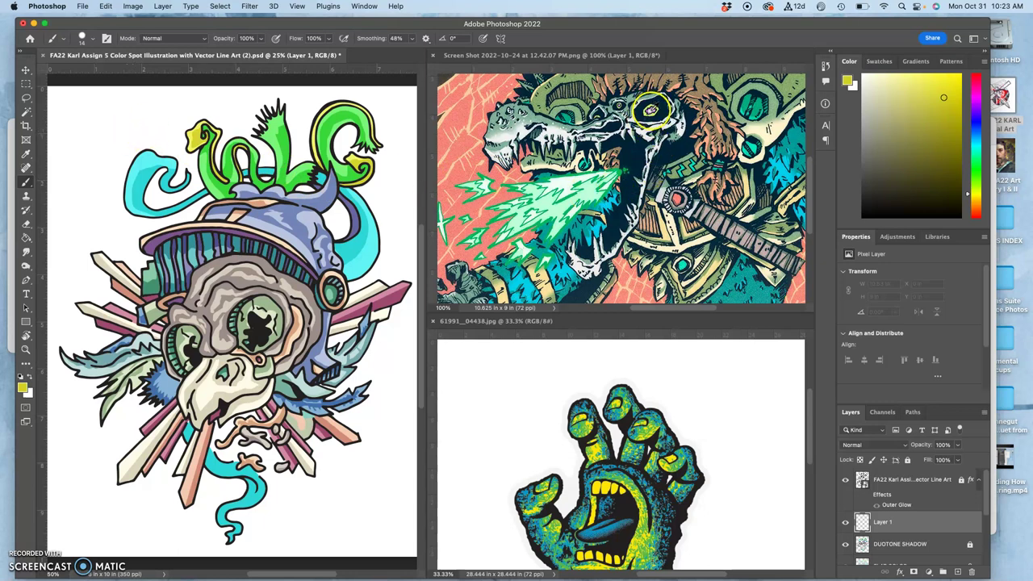
pyautogui.keyDown('alt'); pyautogui.click(650, 110); pyautogui.keyUp('alt')
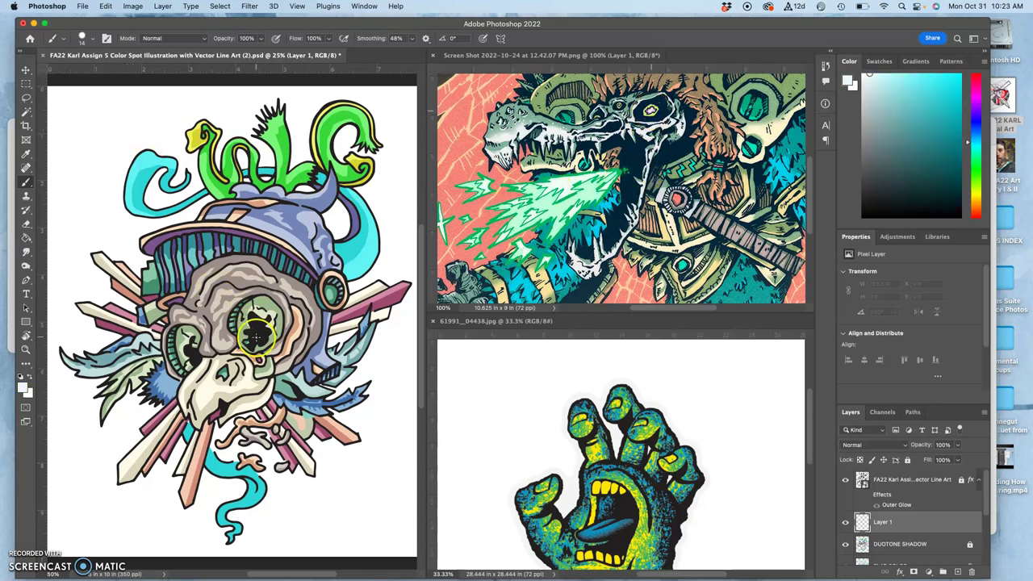
pyautogui.moveTo(258, 327)
pyautogui.mouseDown()
pyautogui.moveTo(271, 323)
pyautogui.moveTo(250, 311)
pyautogui.moveTo(262, 314)
pyautogui.mouseUp()
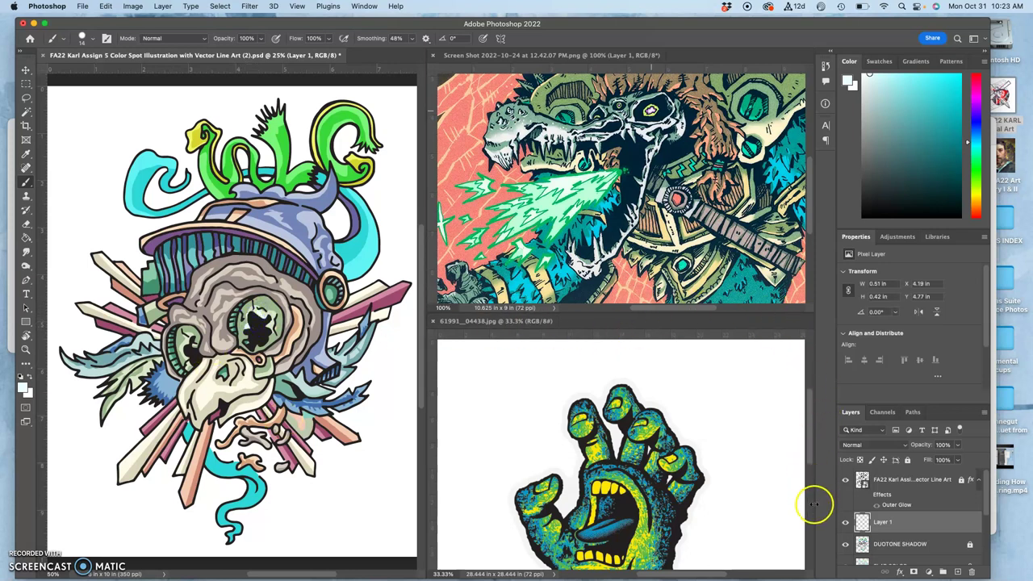
# Set the brush to 55 px with 64% hardness and add more near-white paint in the skull's larger eye.
pyautogui.click(94, 38)
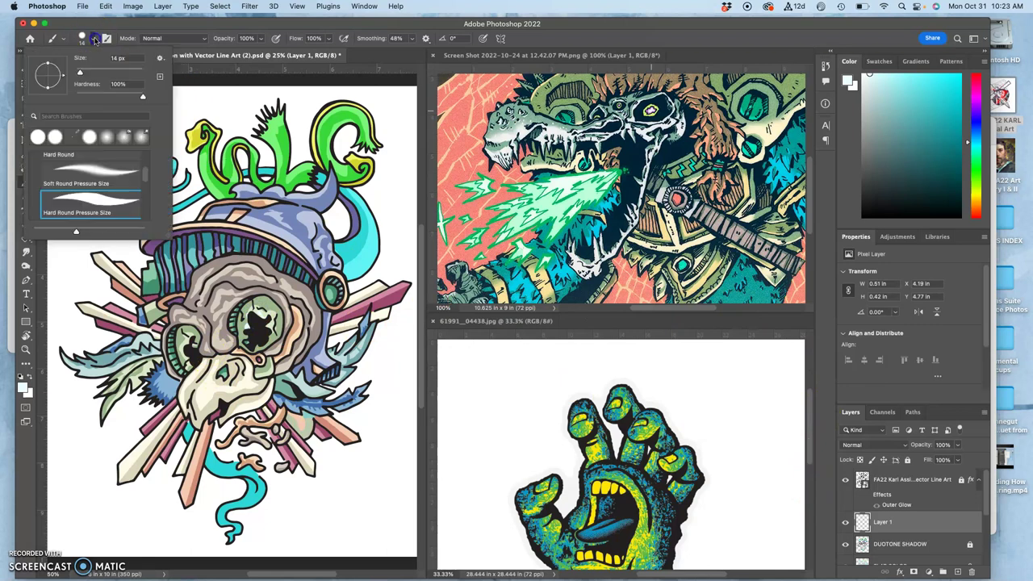
pyautogui.click(110, 71)
pyautogui.moveTo(114, 96); pyautogui.dragTo(118, 96)
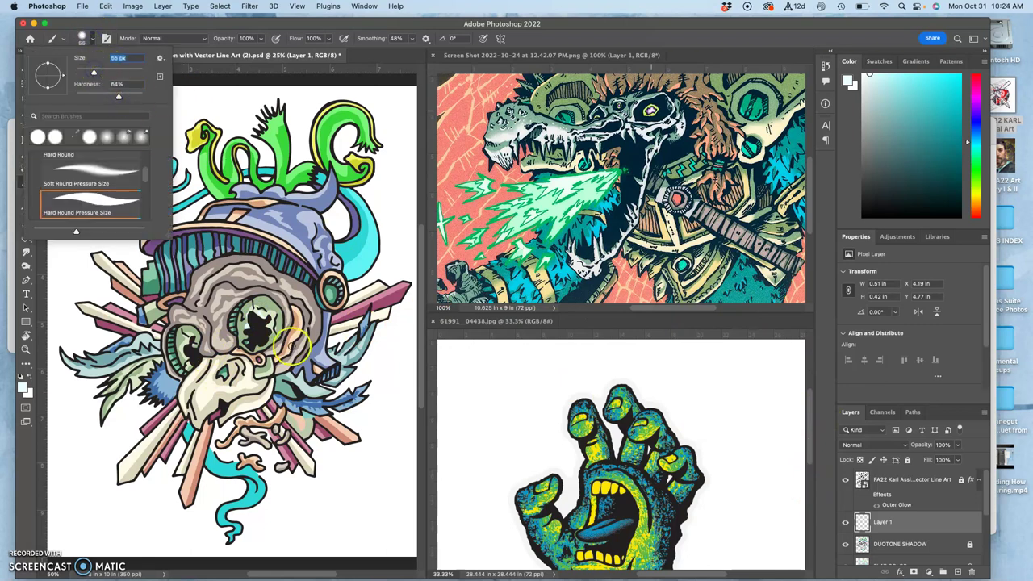
pyautogui.click(265, 317)
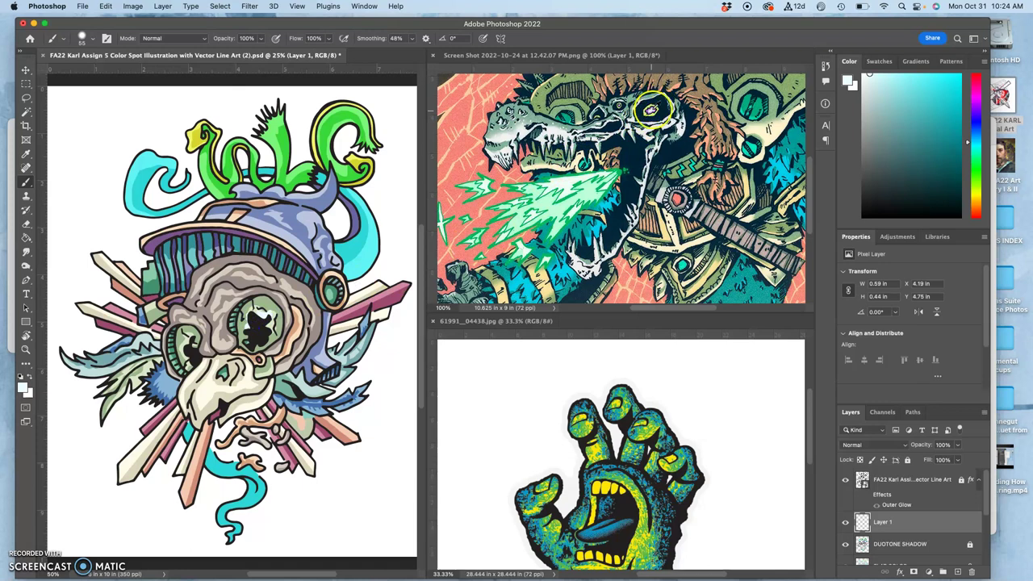
# Sample pink and grey-brown from the creature reference and brush both colors into the skull's larger eye.
pyautogui.keyDown('alt'); pyautogui.click(651, 110); pyautogui.keyUp('alt')
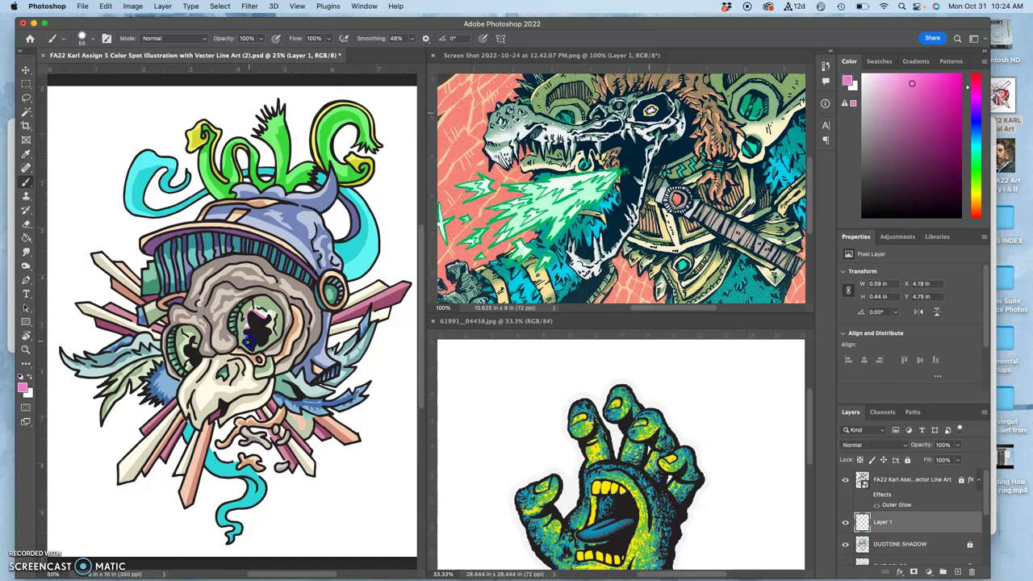
pyautogui.click(249, 342)
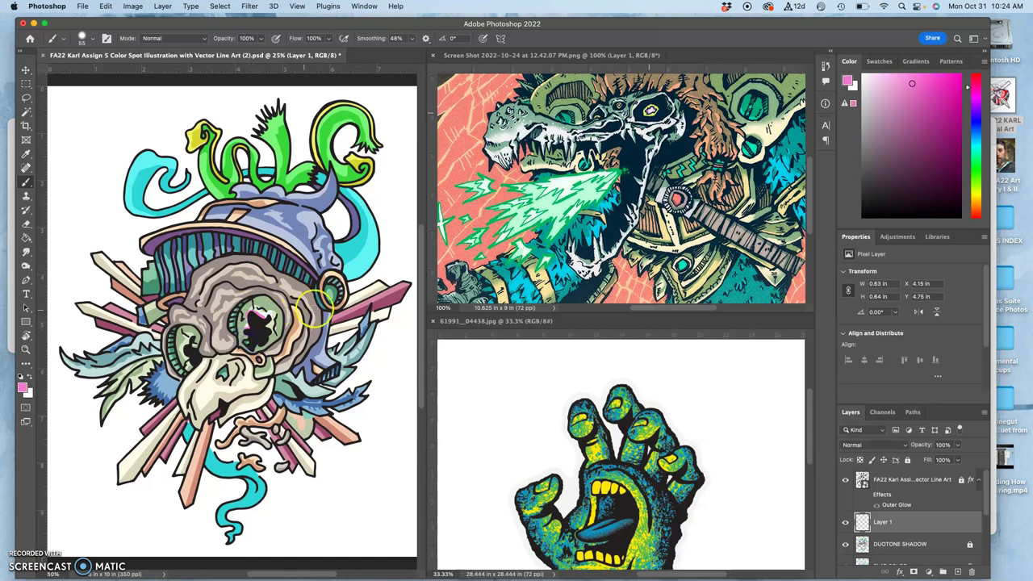
pyautogui.keyDown('alt'); pyautogui.click(614, 81); pyautogui.keyUp('alt')
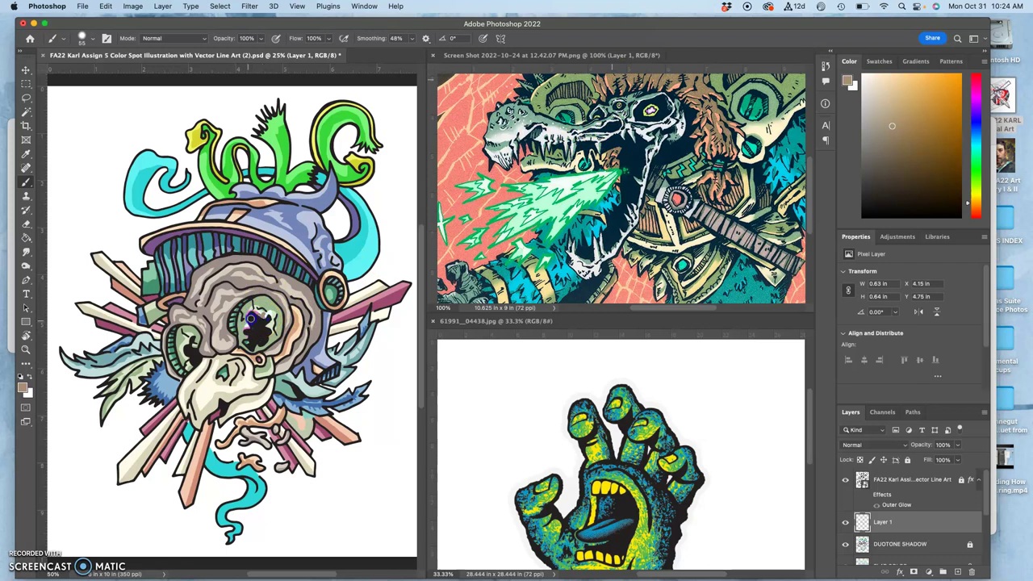
pyautogui.click(253, 336)
# Sample yellow-green from the creature's eye and brush highlights along the green lettering above the helmet.
pyautogui.moveTo(656, 110); pyautogui.dragTo(648, 110)
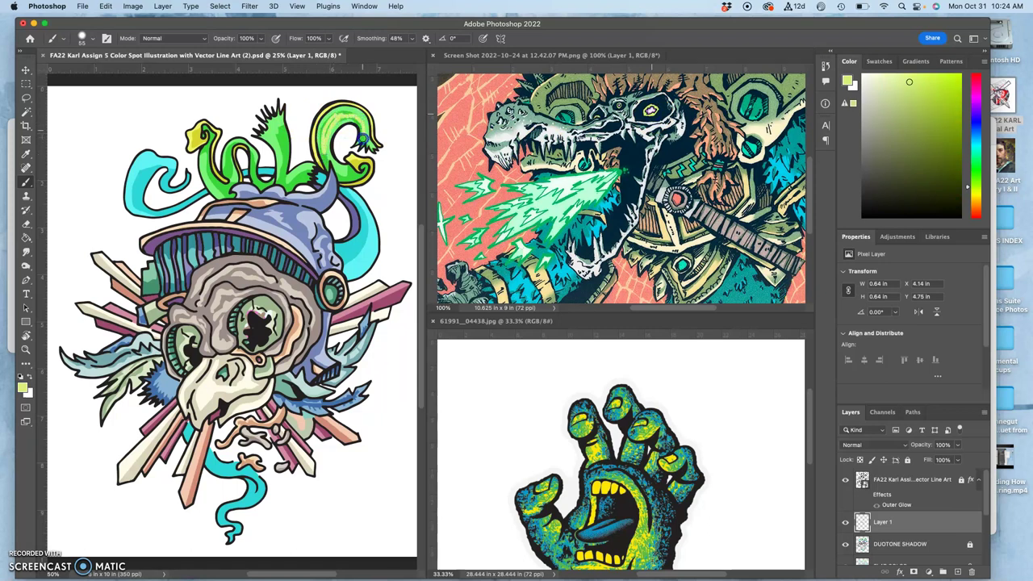
pyautogui.moveTo(361, 139)
pyautogui.mouseDown()
pyautogui.moveTo(340, 113)
pyautogui.moveTo(328, 135)
pyautogui.moveTo(340, 168)
pyautogui.mouseUp()
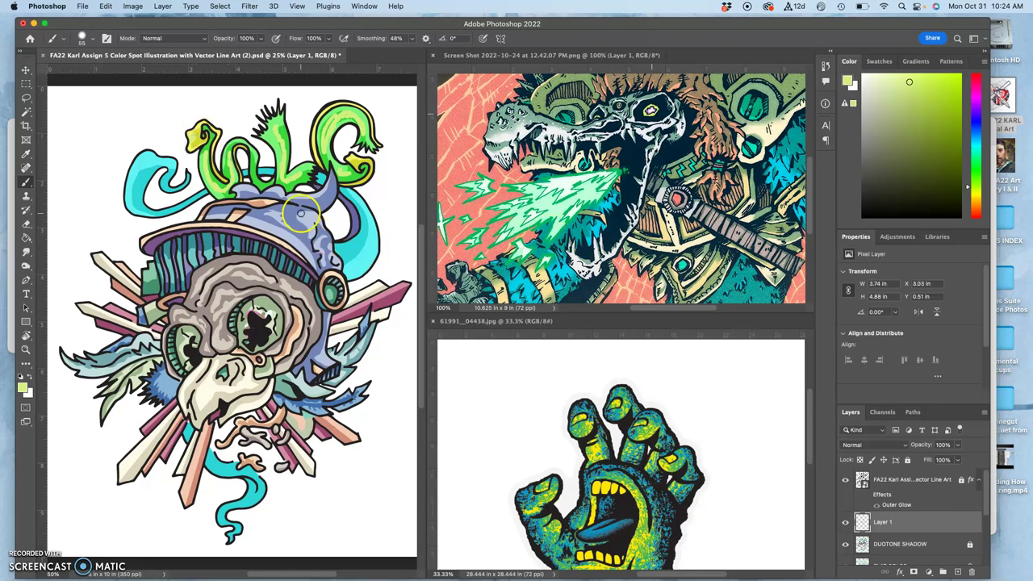
# Paint grey-green tones from the creature's snout and an olive-grey from its head over the helmet's crown.
pyautogui.keyDown('alt'); pyautogui.click(548, 121); pyautogui.keyUp('alt')
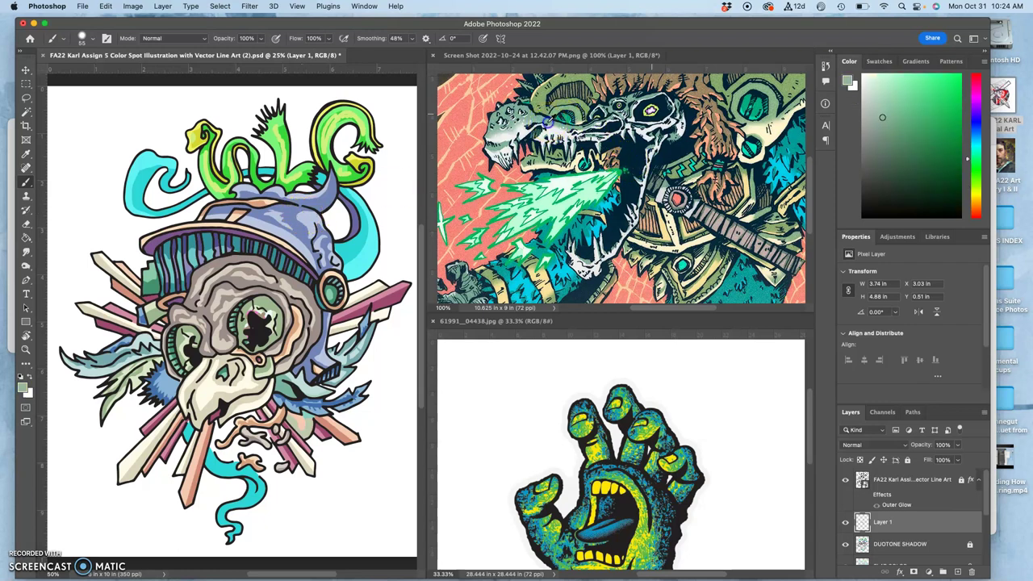
pyautogui.click(299, 226)
pyautogui.moveTo(308, 224)
pyautogui.mouseDown()
pyautogui.moveTo(290, 214)
pyautogui.moveTo(306, 233)
pyautogui.mouseUp()
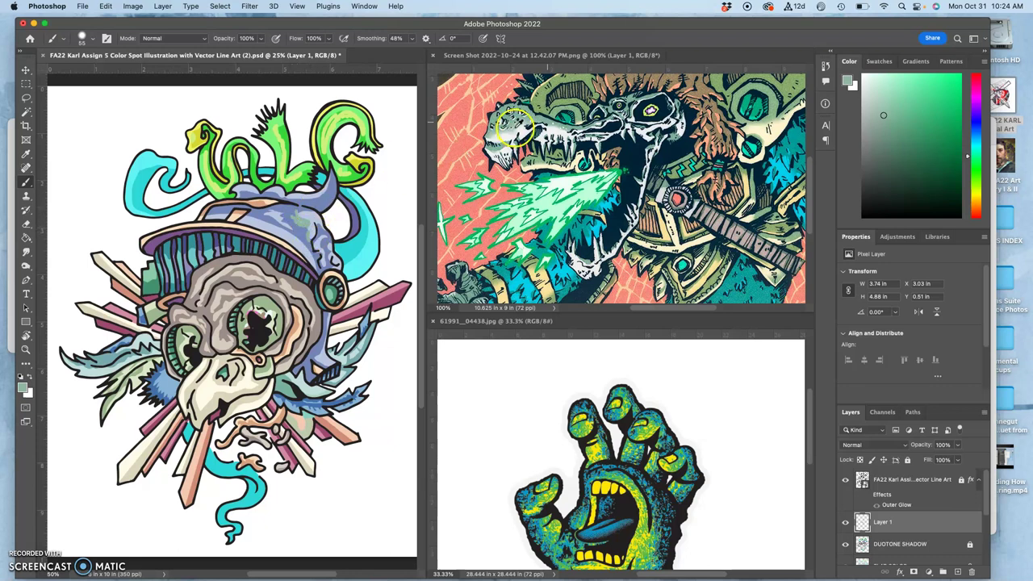
pyautogui.keyDown('alt'); pyautogui.click(518, 115); pyautogui.keyUp('alt')
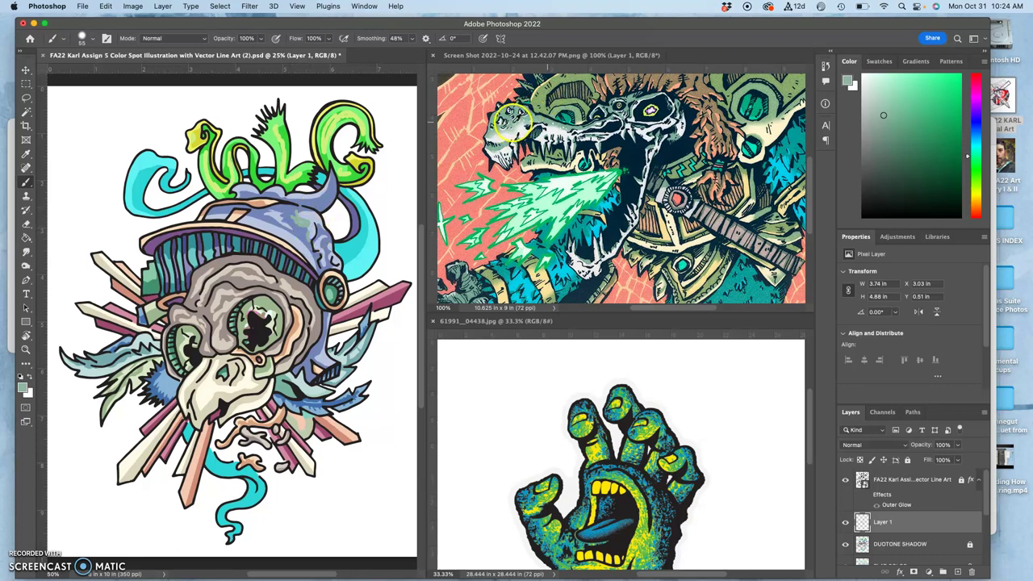
pyautogui.click(262, 215)
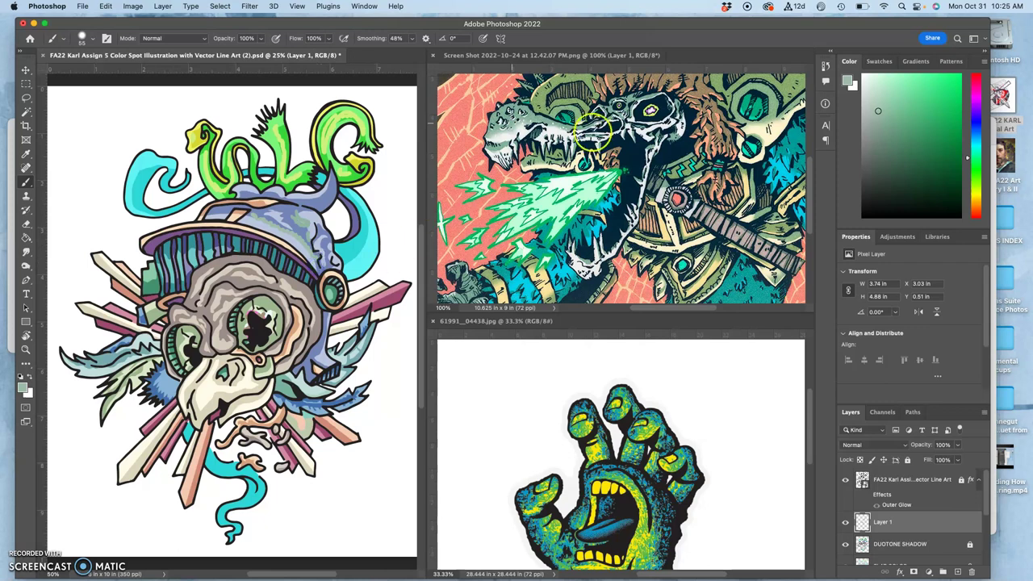
pyautogui.keyDown('alt'); pyautogui.click(650, 85); pyautogui.keyUp('alt')
pyautogui.click(329, 234)
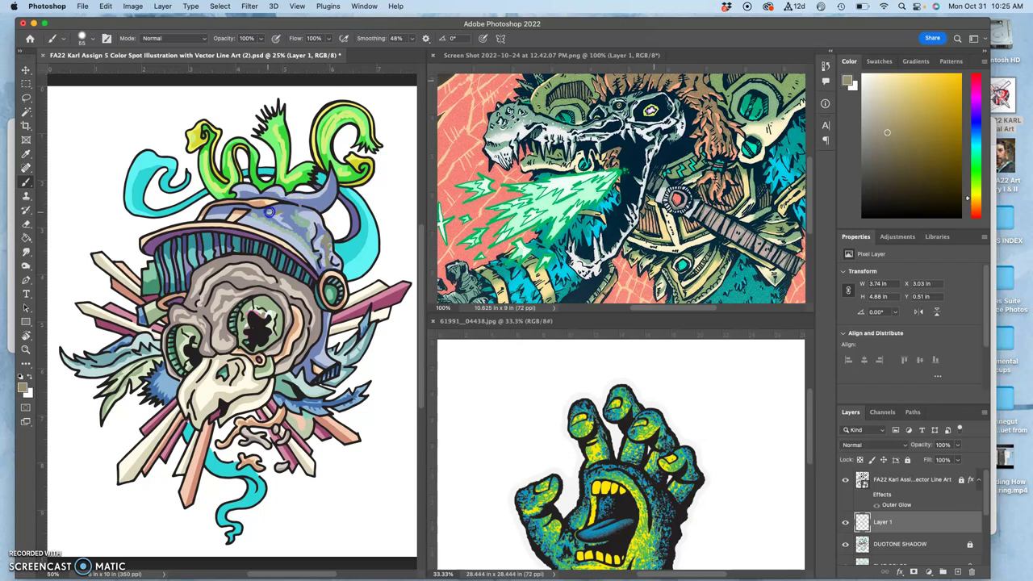
# Sample near-white from the creature's snout and brush highlights onto the helmet and the cyan ribbon behind it.
pyautogui.keyDown('alt'); pyautogui.click(509, 137); pyautogui.keyUp('alt')
pyautogui.click(232, 216)
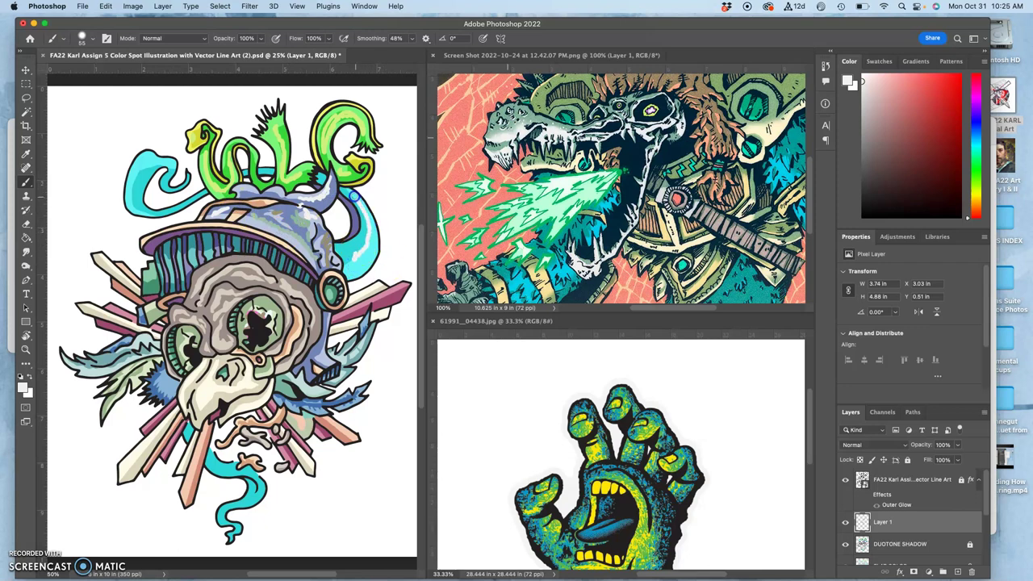
pyautogui.moveTo(367, 230); pyautogui.dragTo(349, 268)
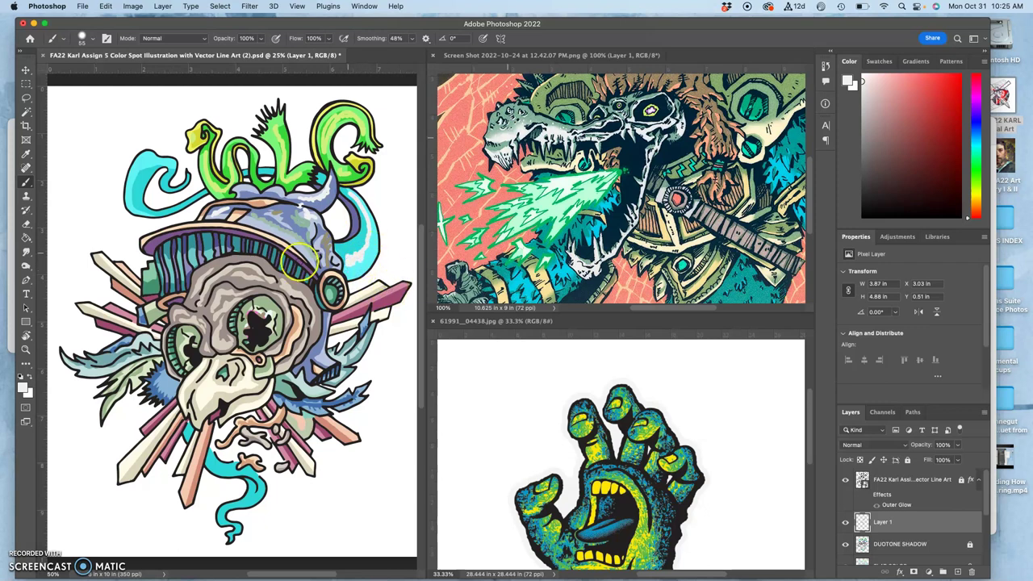
# Brush near-white highlights along the skull's nose bridge and forehead folds.
pyautogui.moveTo(214, 336); pyautogui.dragTo(216, 348)
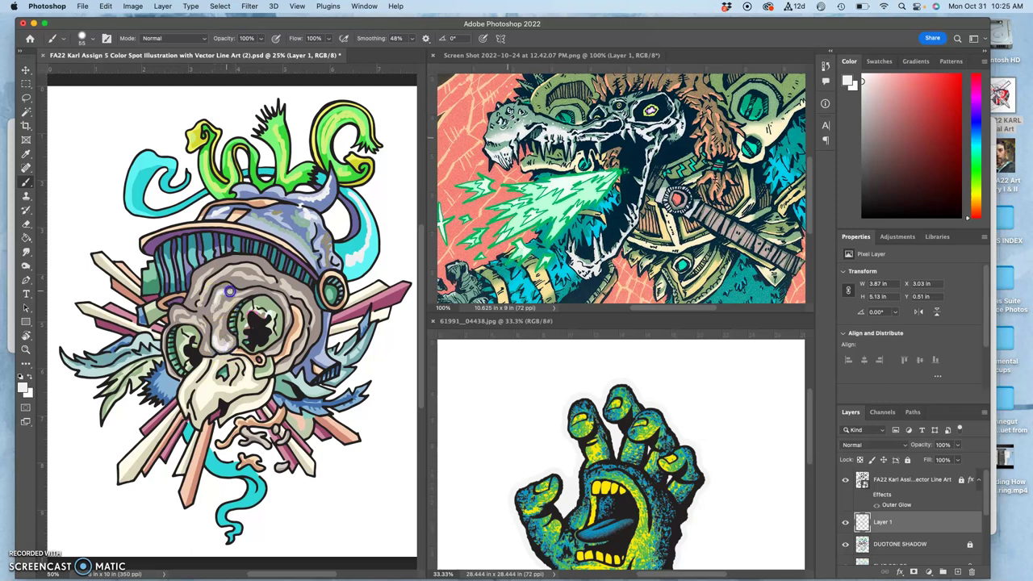
pyautogui.moveTo(230, 291); pyautogui.dragTo(213, 311)
pyautogui.moveTo(203, 298); pyautogui.dragTo(233, 267)
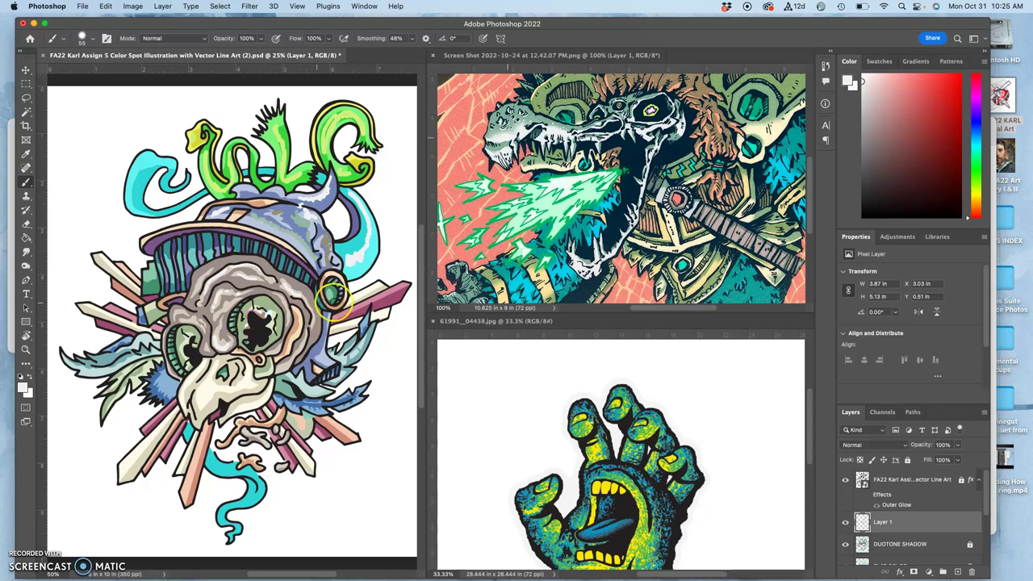
# Add near-white highlights to the helmet's round ear piece and the bone around the skull's smaller eye.
pyautogui.click(334, 287)
pyautogui.click(169, 346)
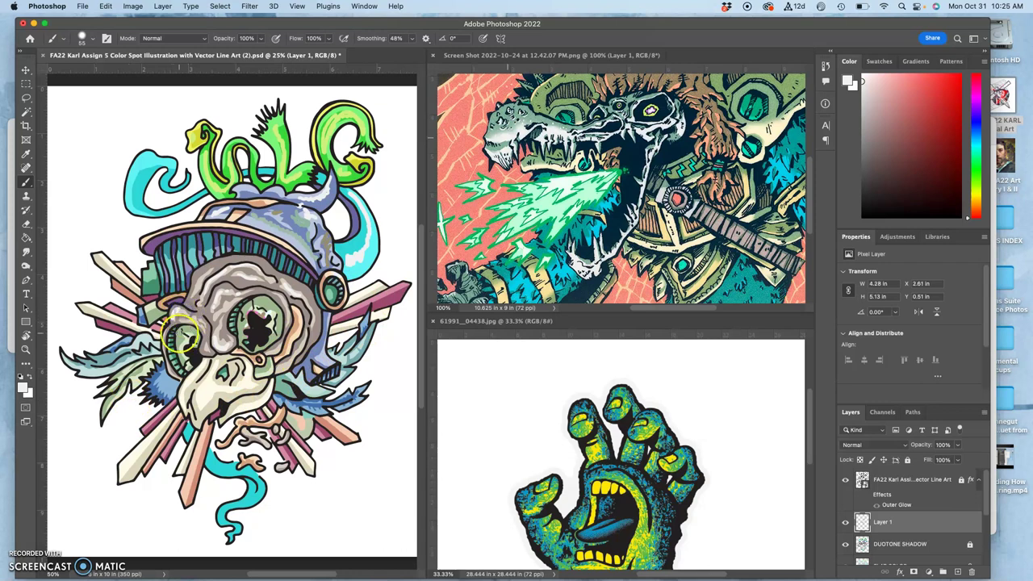
pyautogui.click(193, 323)
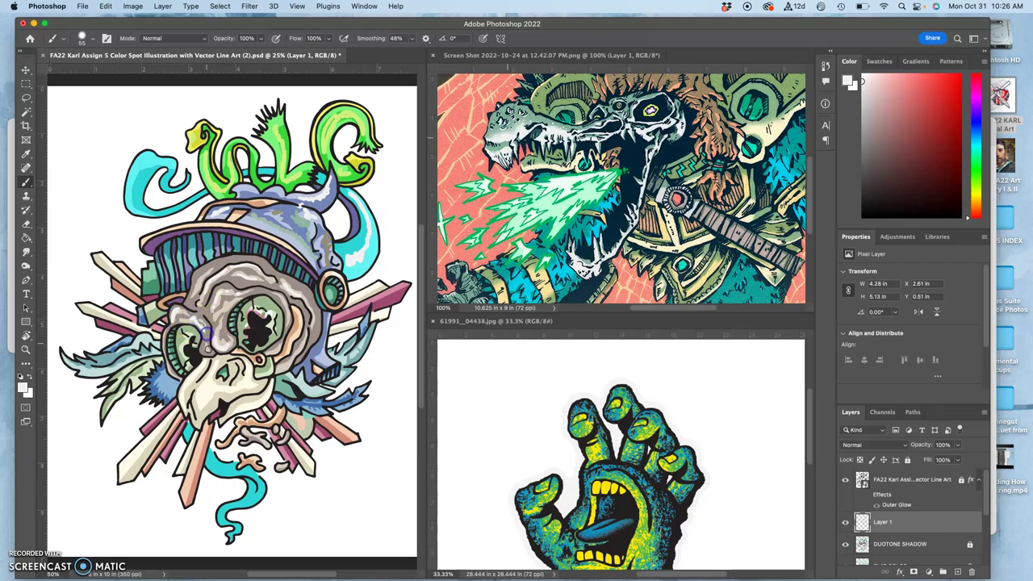
pyautogui.click(209, 348)
pyautogui.moveTo(206, 339); pyautogui.dragTo(204, 351)
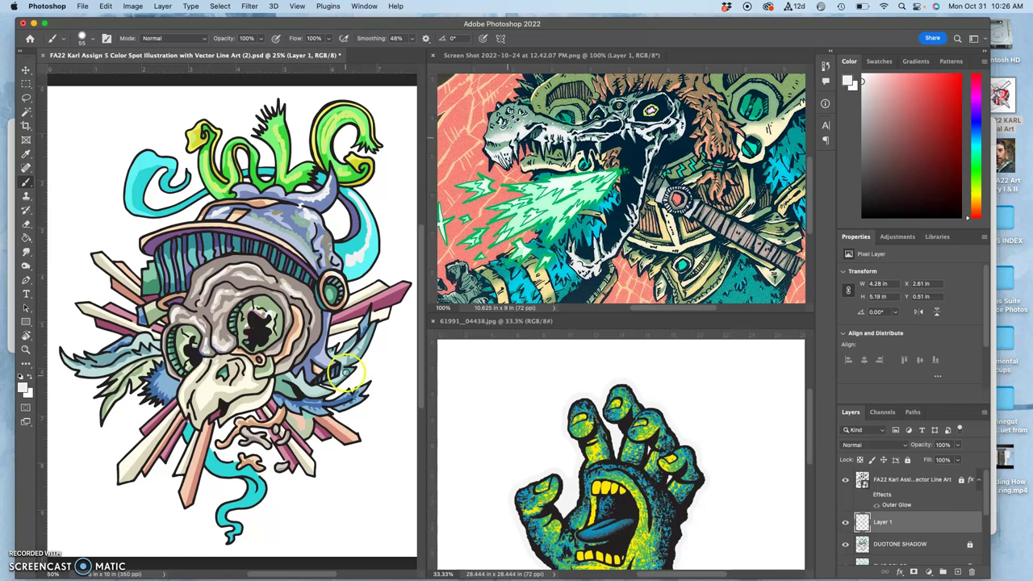
# Brush near-white highlights inside and around the skull's larger eye.
pyautogui.click(259, 323)
pyautogui.moveTo(264, 306); pyautogui.dragTo(279, 316)
pyautogui.moveTo(248, 305)
pyautogui.mouseDown()
pyautogui.moveTo(249, 388)
pyautogui.moveTo(242, 346)
pyautogui.mouseUp()
# Sample salmon from the creature reference's background and brush it onto the crystals to the right of the helmet.
pyautogui.click(626, 272)
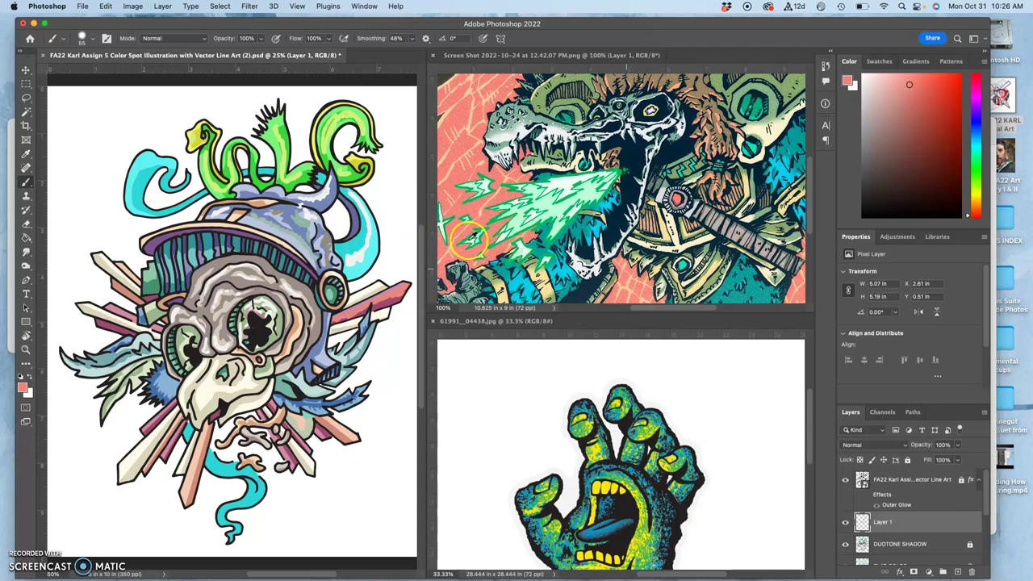
pyautogui.keyDown('alt'); pyautogui.click(350, 311); pyautogui.keyUp('alt')
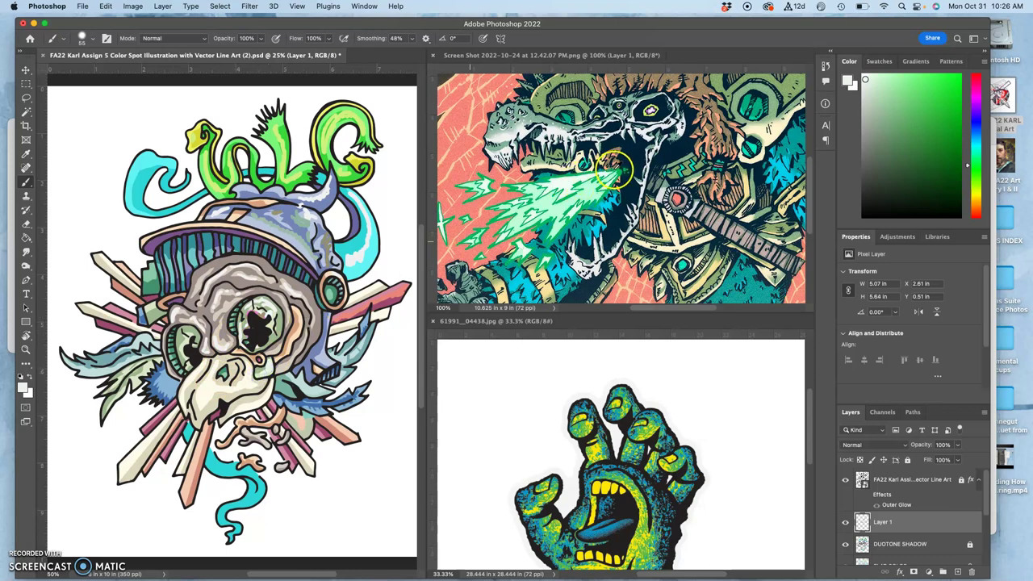
# Sample green from the creature's mouth, then yellow from the hand's teeth, and brush yellow into both skull eyes and the helmet's ear piece.
pyautogui.keyDown('alt'); pyautogui.click(614, 168); pyautogui.keyUp('alt')
pyautogui.keyDown('alt'); pyautogui.click(616, 170); pyautogui.keyUp('alt')
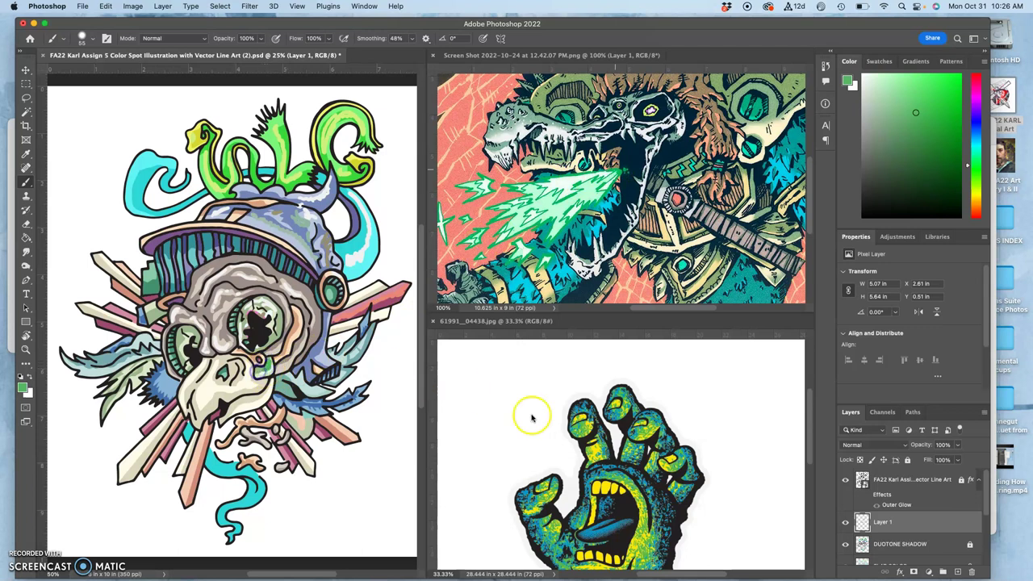
pyautogui.keyDown('alt'); pyautogui.click(607, 487); pyautogui.keyUp('alt')
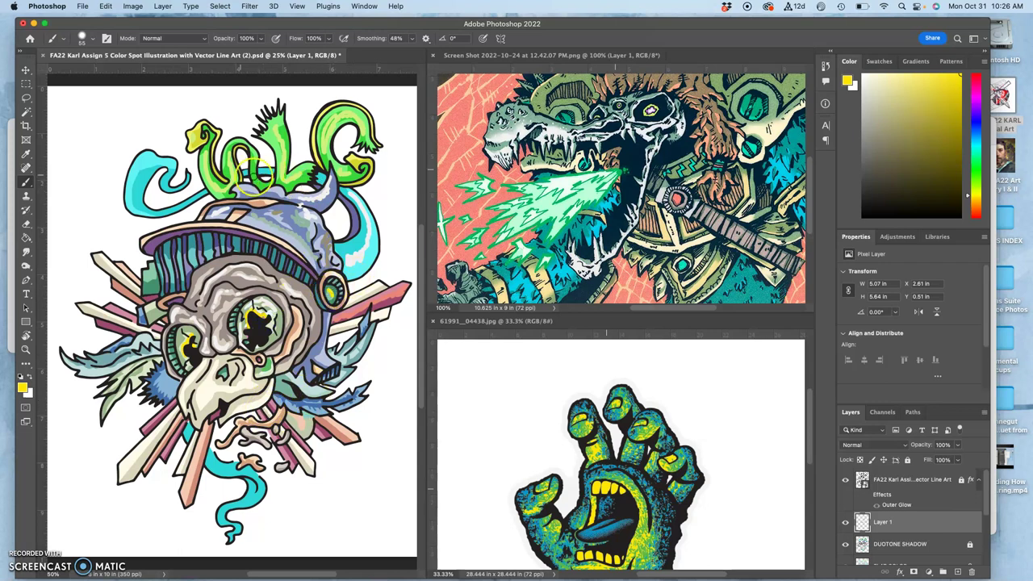
# Sample cream from the creature's armor and brush it onto the feathers to the left of the skull.
pyautogui.keyDown('alt'); pyautogui.click(695, 286); pyautogui.keyUp('alt')
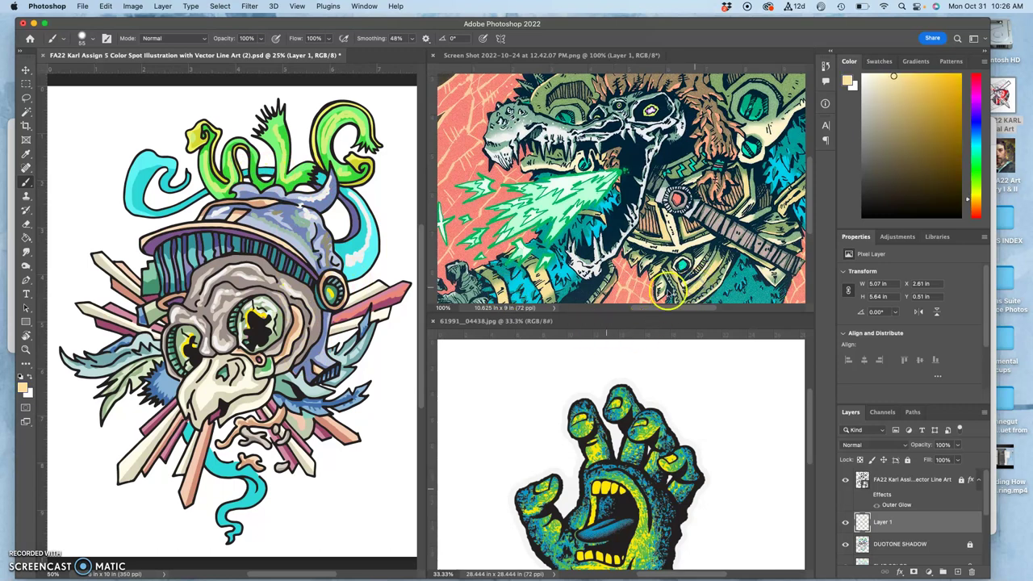
pyautogui.click(142, 368)
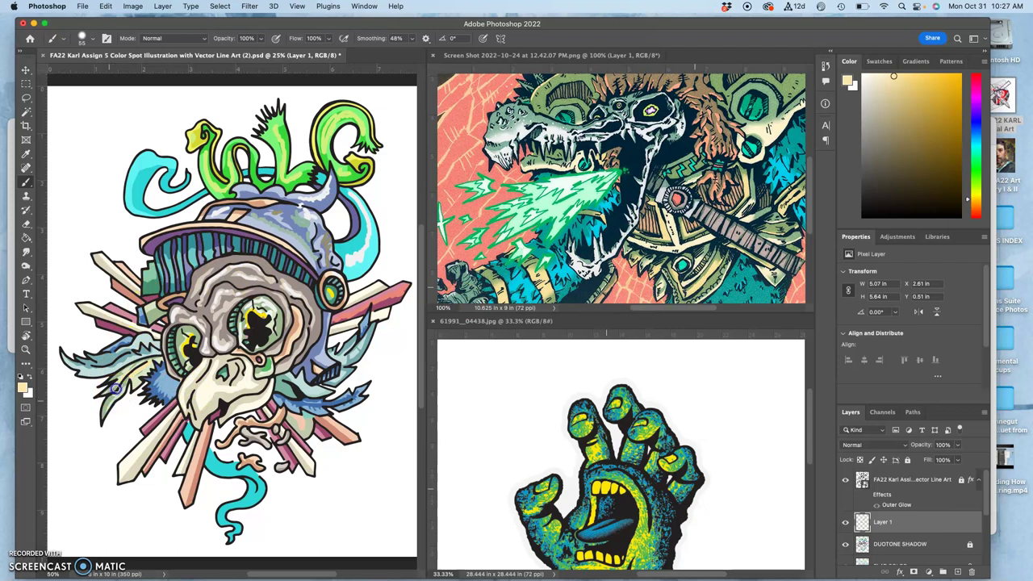
pyautogui.moveTo(109, 401); pyautogui.dragTo(102, 414)
# Add cream highlights to the helmet's green side piece and the crystals beside the helmet.
pyautogui.click(148, 310)
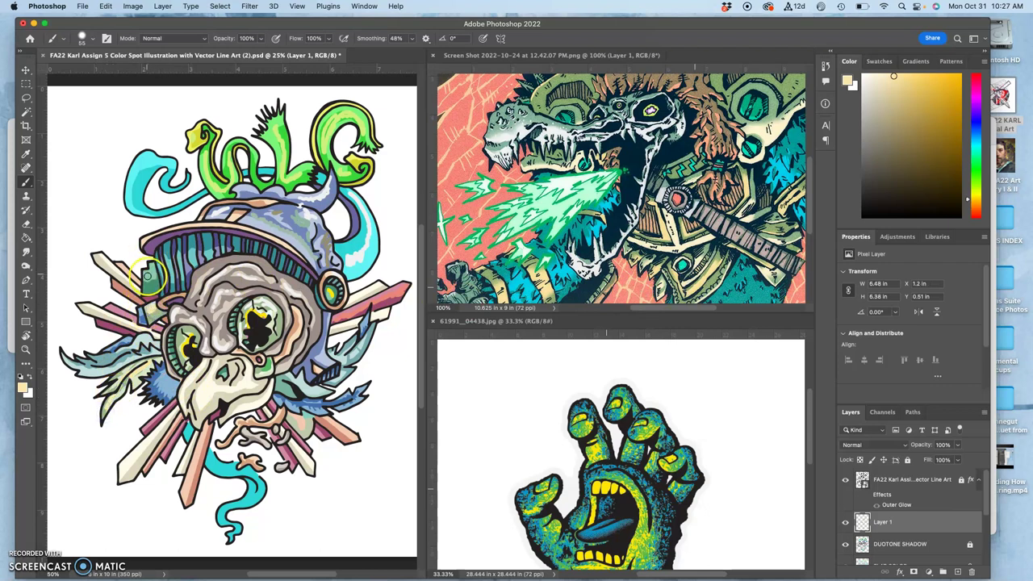
pyautogui.click(149, 277)
pyautogui.click(155, 276)
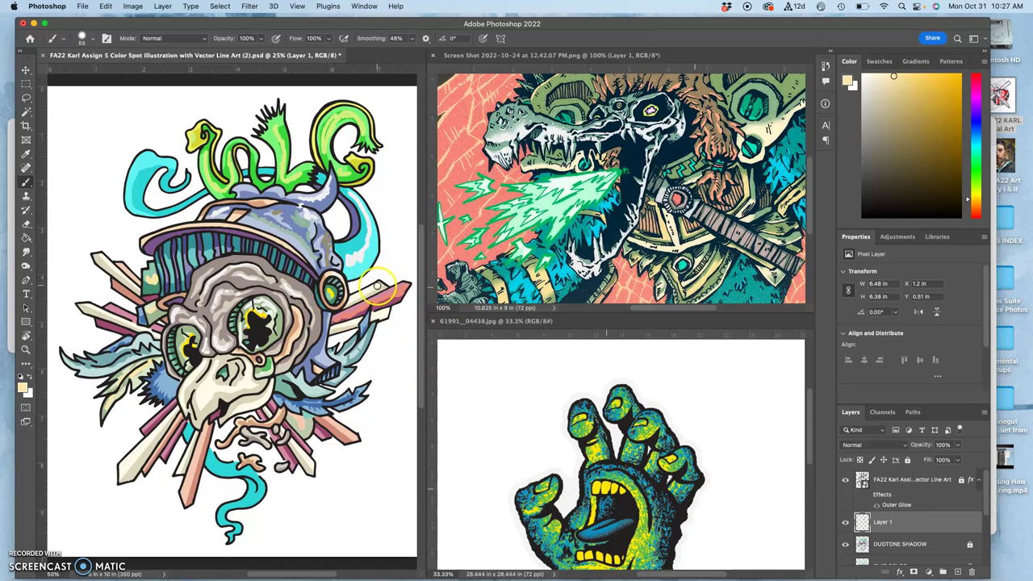
pyautogui.moveTo(379, 285); pyautogui.dragTo(346, 303)
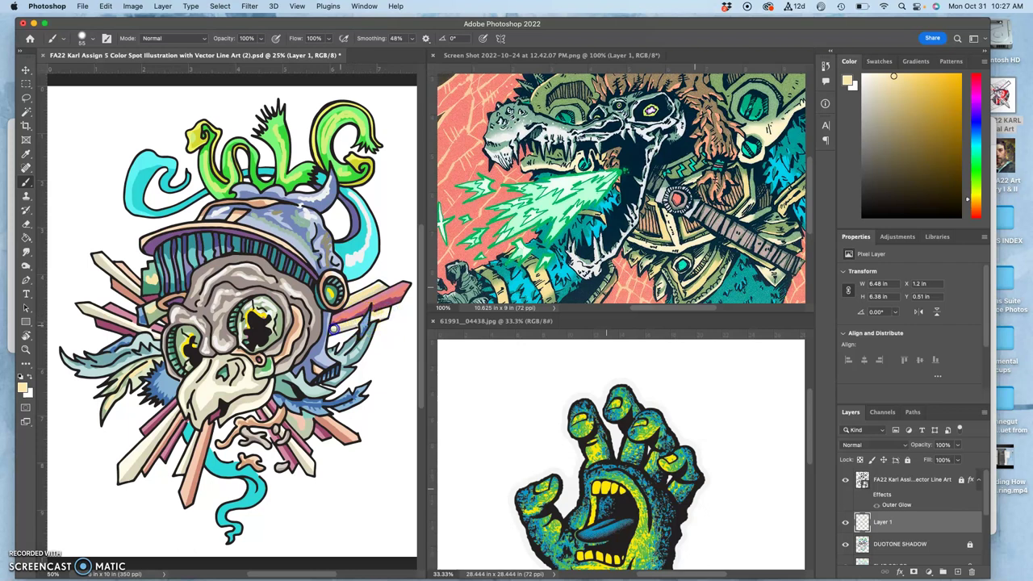
# Paint green sampled from the hand's fingertip and teal sampled from the creature onto the helmet's crown.
pyautogui.keyDown('alt'); pyautogui.click(581, 410); pyautogui.keyUp('alt')
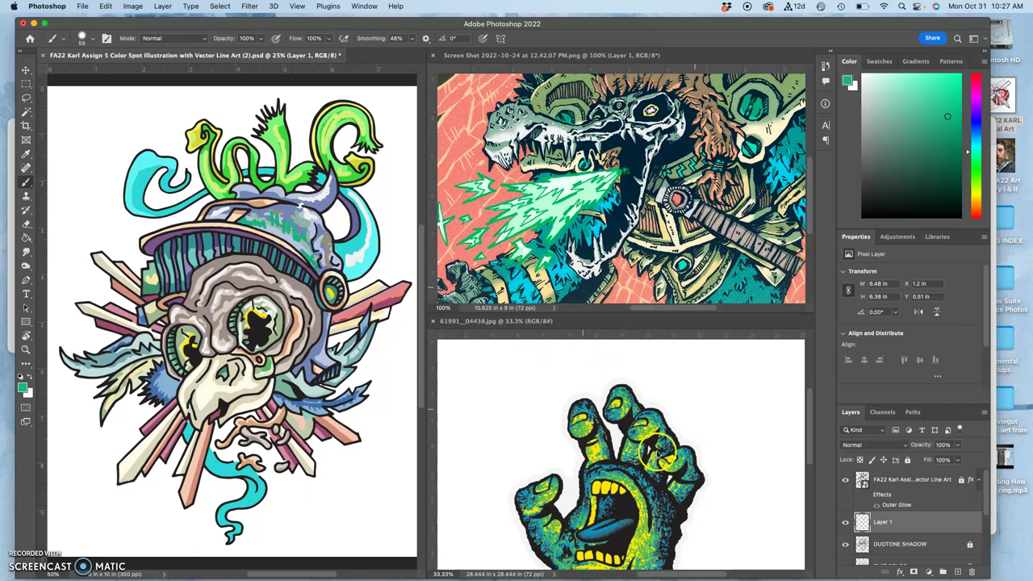
pyautogui.keyDown('alt'); pyautogui.click(566, 287); pyautogui.keyUp('alt')
pyautogui.moveTo(254, 227); pyautogui.dragTo(266, 233)
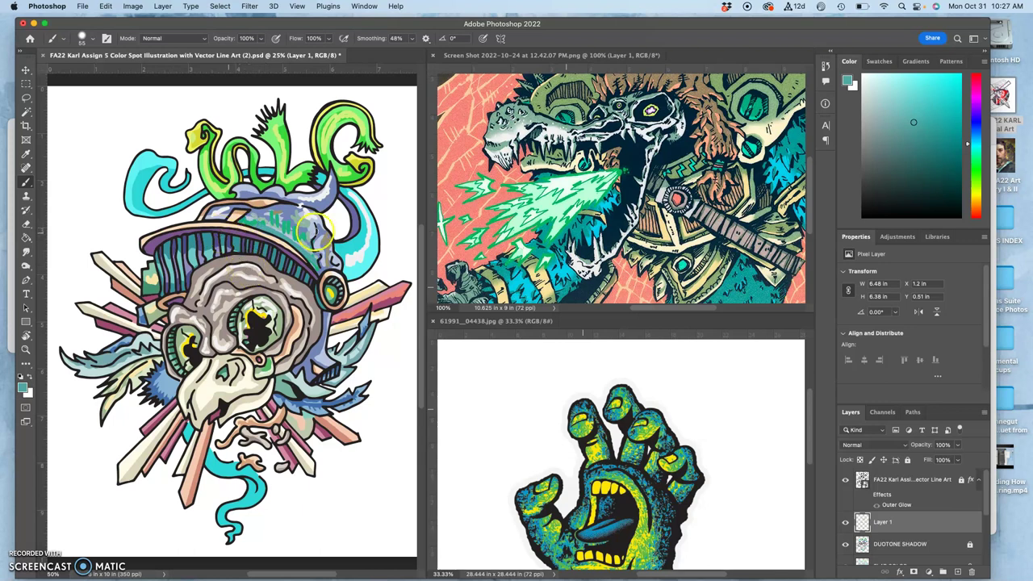
# Highlight the helmet's brim with near-white from the creature's jaw and color its striped band with blue from the hand.
pyautogui.keyDown('alt'); pyautogui.click(580, 268); pyautogui.keyUp('alt')
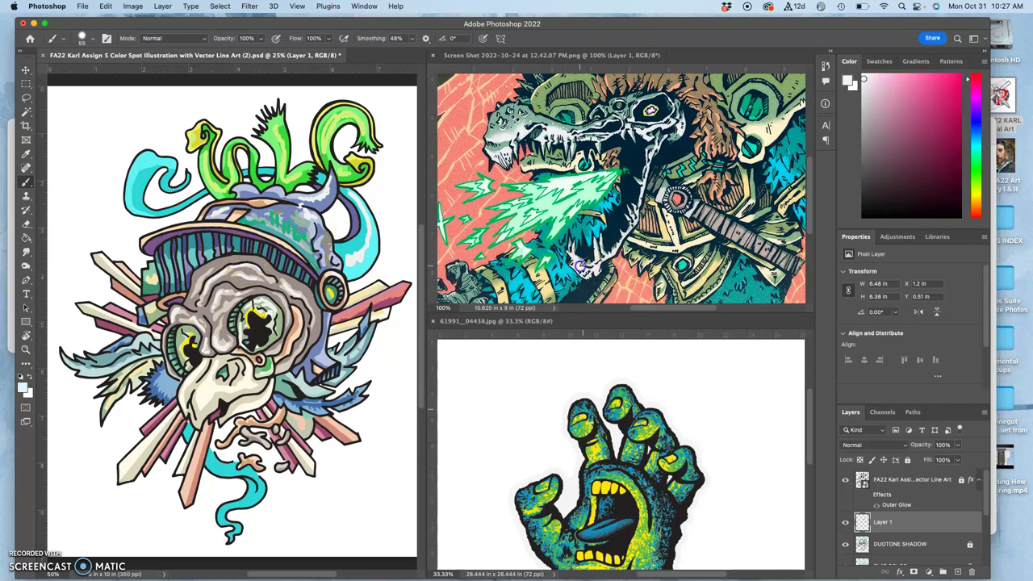
pyautogui.moveTo(145, 242); pyautogui.dragTo(151, 236)
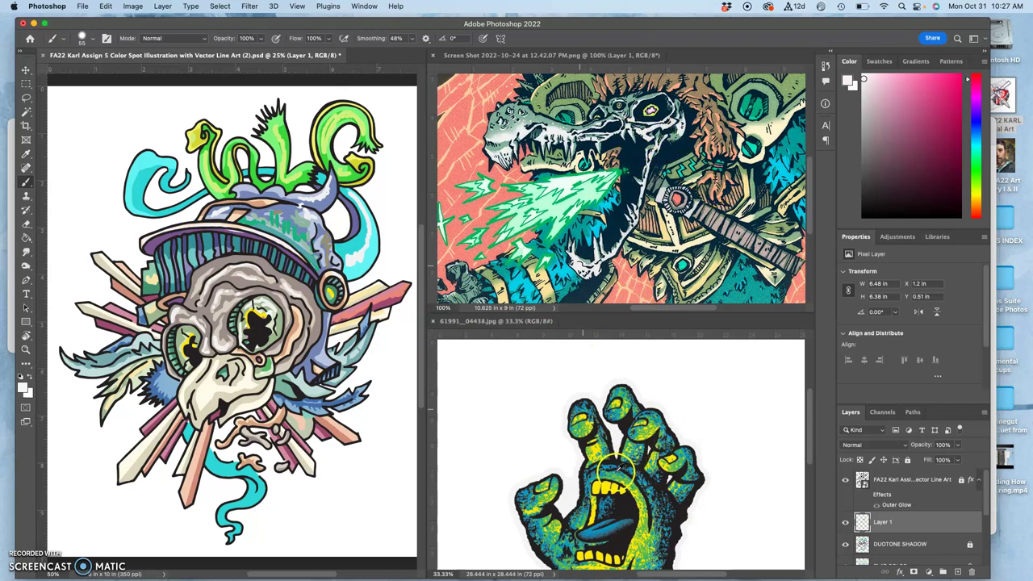
pyautogui.keyDown('alt'); pyautogui.click(607, 468); pyautogui.keyUp('alt')
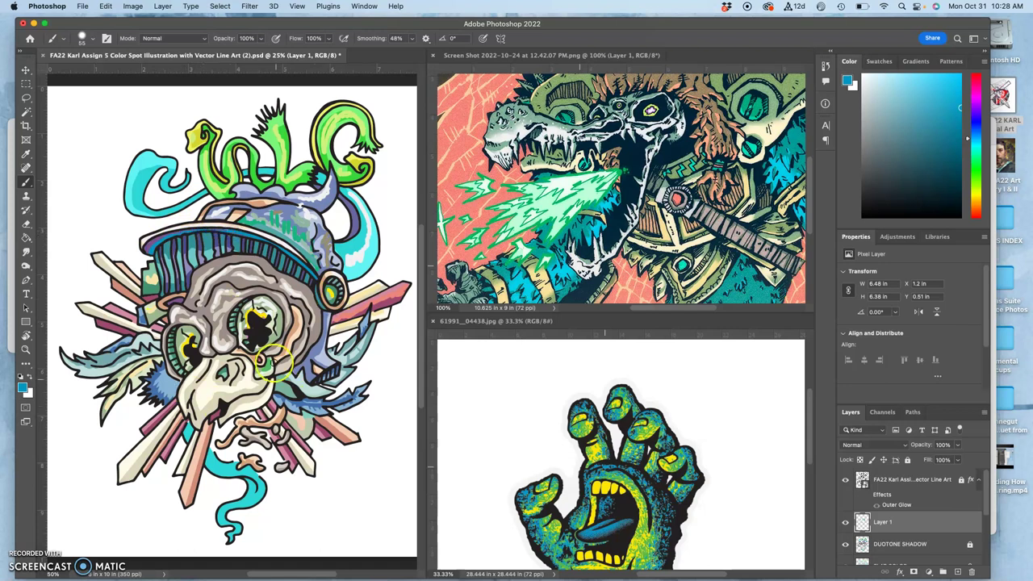
# Sample teal and mint green from the creature reference and brush them into the blue fur tuft left of the beak.
pyautogui.keyDown('alt'); pyautogui.click(561, 283); pyautogui.keyUp('alt')
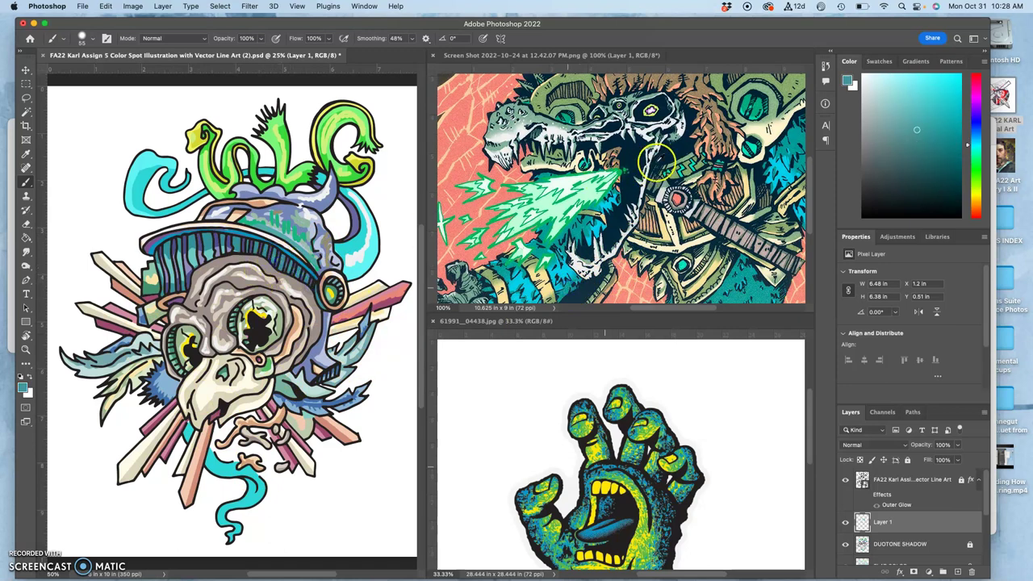
pyautogui.keyDown('alt'); pyautogui.click(584, 162); pyautogui.keyUp('alt')
pyautogui.keyDown('alt'); pyautogui.click(584, 160); pyautogui.keyUp('alt')
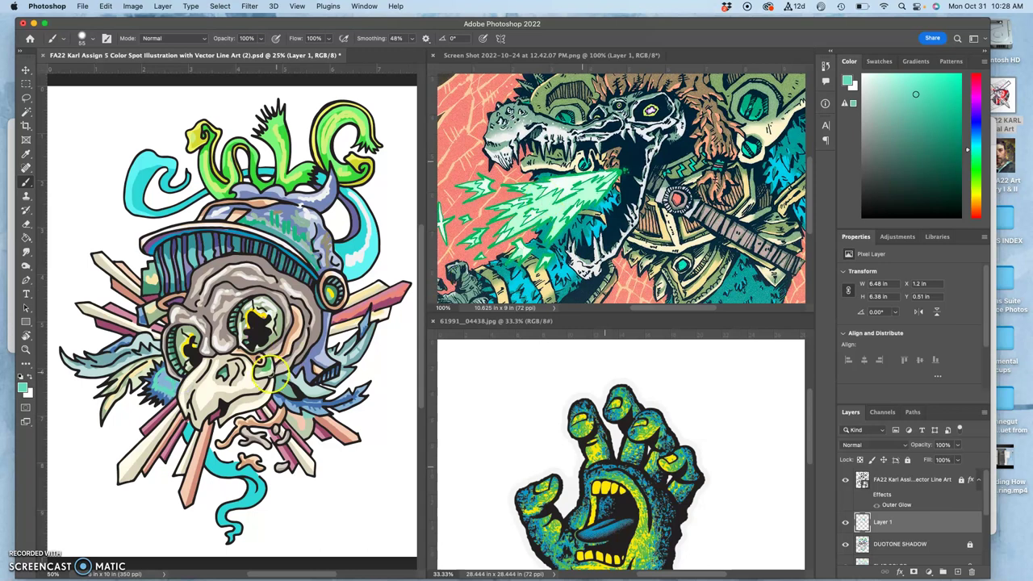
# Sample salmon from the sword's gem and brush it onto the crystals around the skull, undoing one stroke near the beak.
pyautogui.keyDown('alt'); pyautogui.click(678, 200); pyautogui.keyUp('alt')
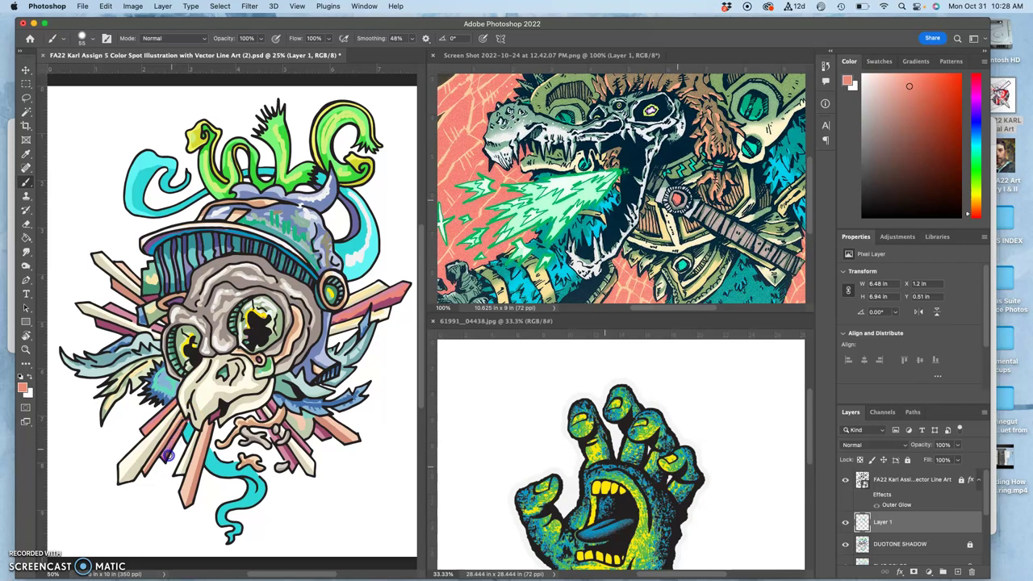
pyautogui.click(215, 407)
pyautogui.press('super+z')
pyautogui.click(87, 344)
# Hide and show Layer 1 twice to compare the artwork with and without the added highlights.
pyautogui.click(845, 523)
pyautogui.click(845, 522)
pyautogui.click(845, 523)
pyautogui.click(845, 523)
# Sample mint green from the gem on the creature's armor and brush it into the helmet's striped band.
pyautogui.keyDown('alt'); pyautogui.click(672, 267); pyautogui.keyUp('alt')
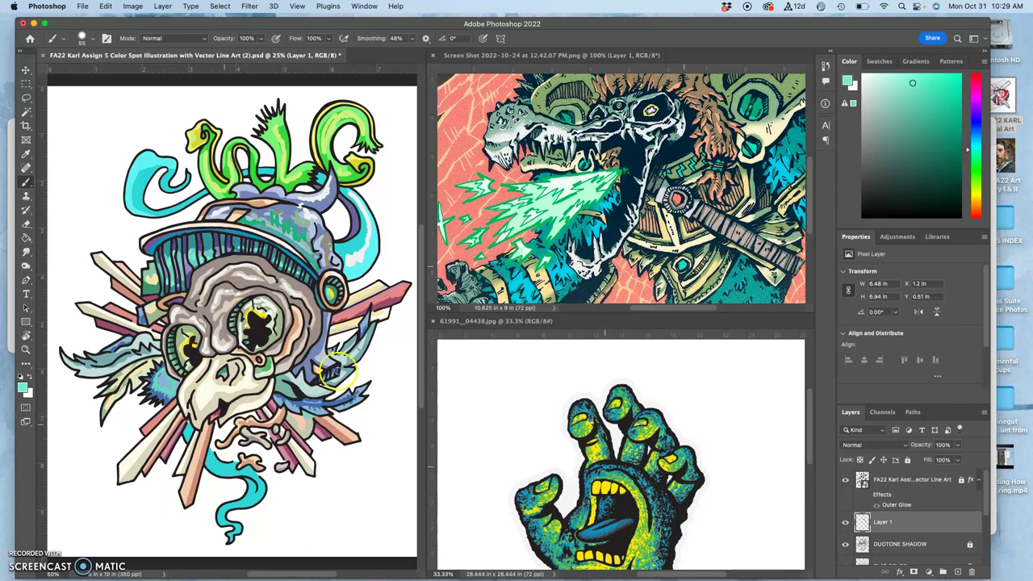
# Sample tan and cream tones from the creature's armor and jaw and brush them onto the skull's beak as highlights.
pyautogui.keyDown('alt'); pyautogui.click(656, 273); pyautogui.keyUp('alt')
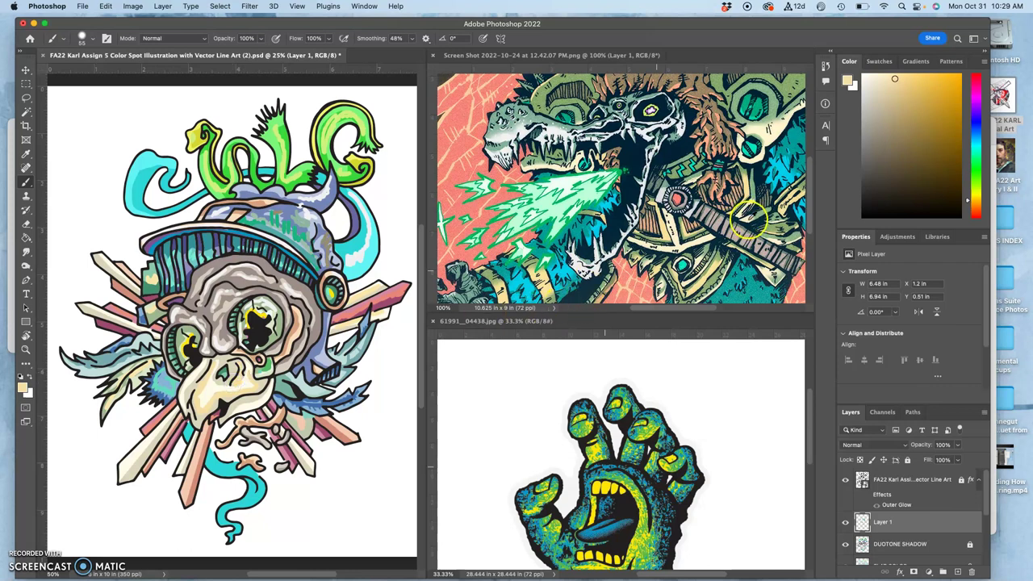
pyautogui.keyDown('alt'); pyautogui.click(748, 216); pyautogui.keyUp('alt')
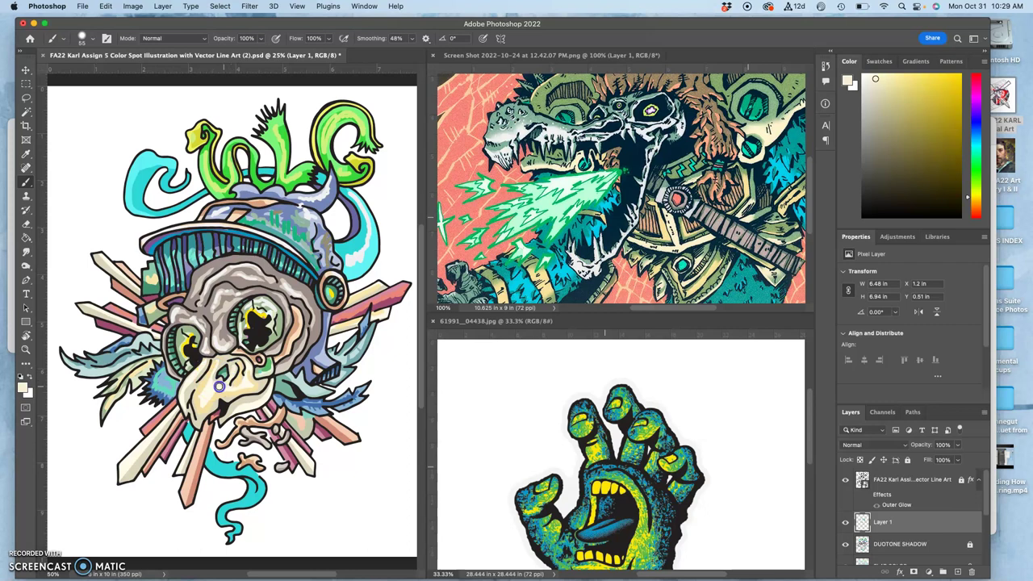
pyautogui.moveTo(201, 389)
pyautogui.mouseDown()
pyautogui.moveTo(211, 379)
pyautogui.moveTo(210, 404)
pyautogui.moveTo(220, 399)
pyautogui.mouseUp()
pyautogui.keyDown('alt'); pyautogui.click(581, 154); pyautogui.keyUp('alt')
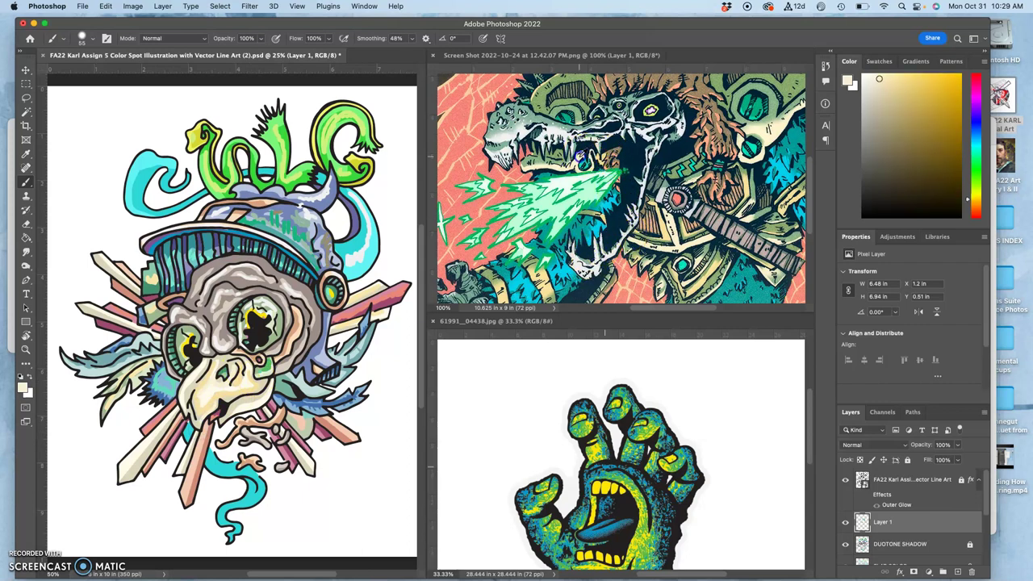
pyautogui.click(205, 364)
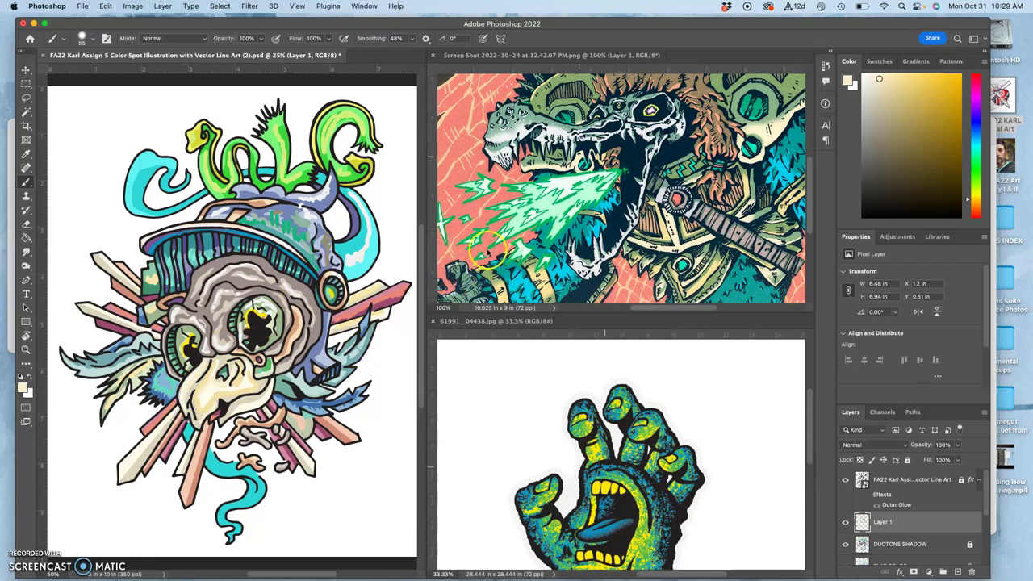
# Sample olive green from the creature reference and brush it along the upper and lower parts of the beak.
pyautogui.keyDown('alt'); pyautogui.click(613, 99); pyautogui.keyUp('alt')
pyautogui.keyDown('alt'); pyautogui.click(573, 104); pyautogui.keyUp('alt')
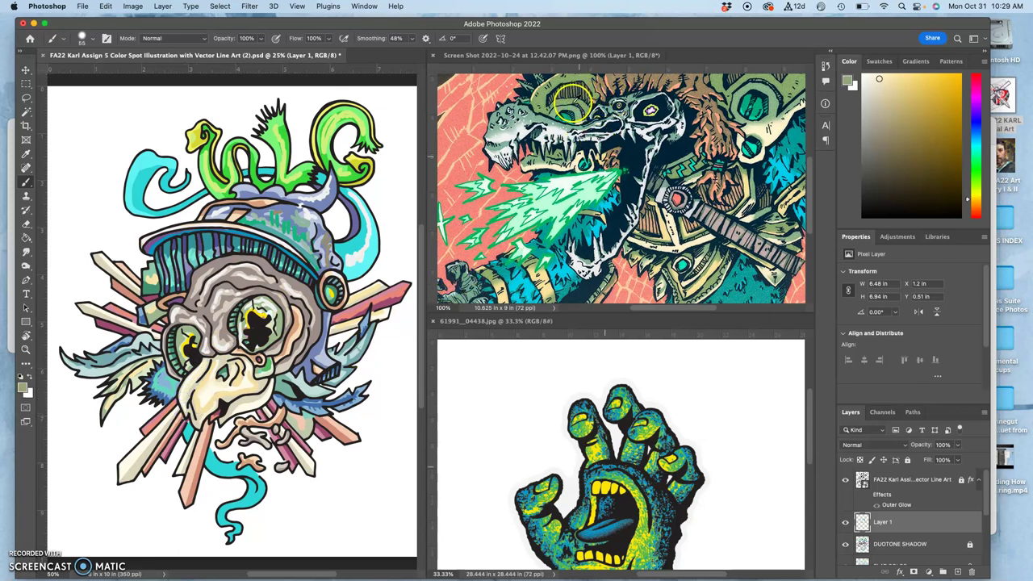
pyautogui.click(272, 305)
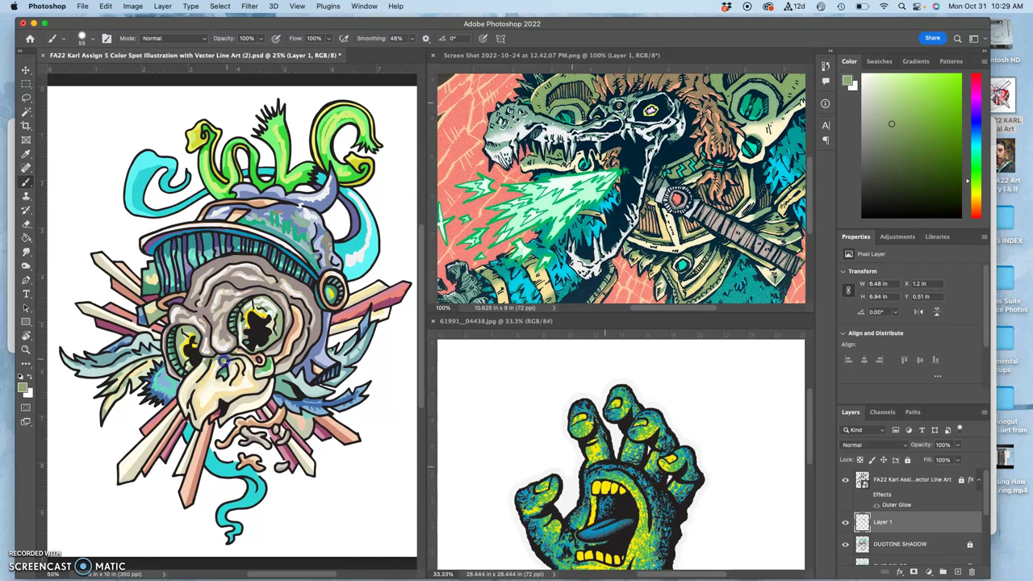
pyautogui.click(250, 396)
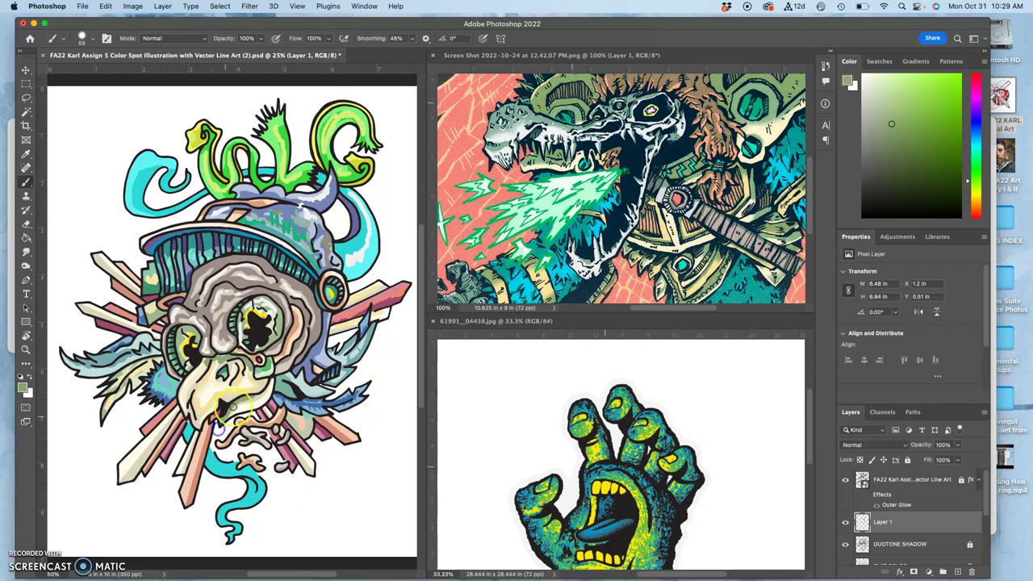
# Sample teal and dark navy from the creature reference and brush them onto the beak's shaded areas and nostril.
pyautogui.keyDown('alt'); pyautogui.click(542, 251); pyautogui.keyUp('alt')
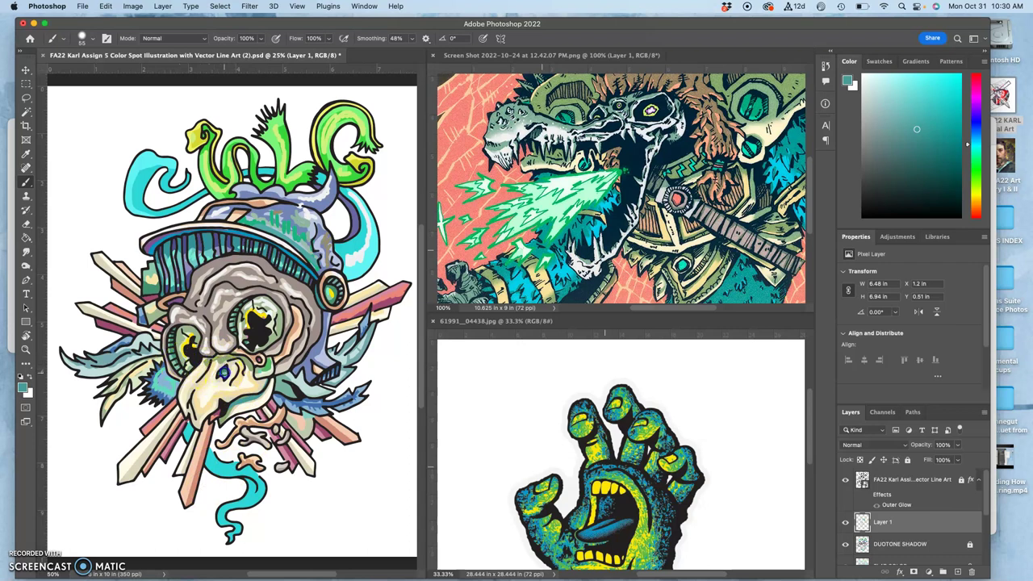
pyautogui.keyDown('alt'); pyautogui.click(565, 303); pyautogui.keyUp('alt')
pyautogui.click(225, 369)
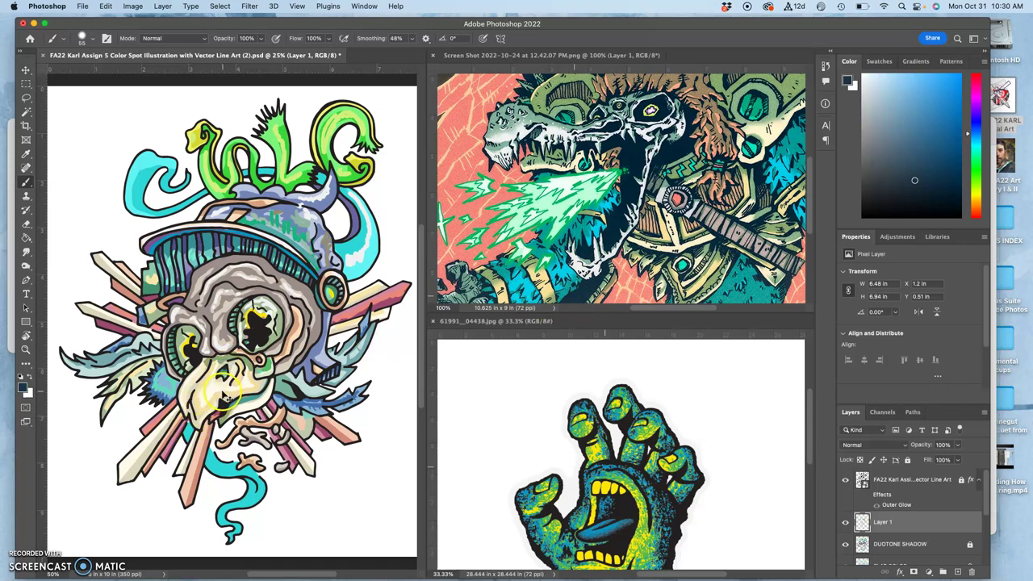
# Lower the brush opacity to 64% and brush dark navy shading onto the helmet and the left feathers.
pyautogui.click(261, 38)
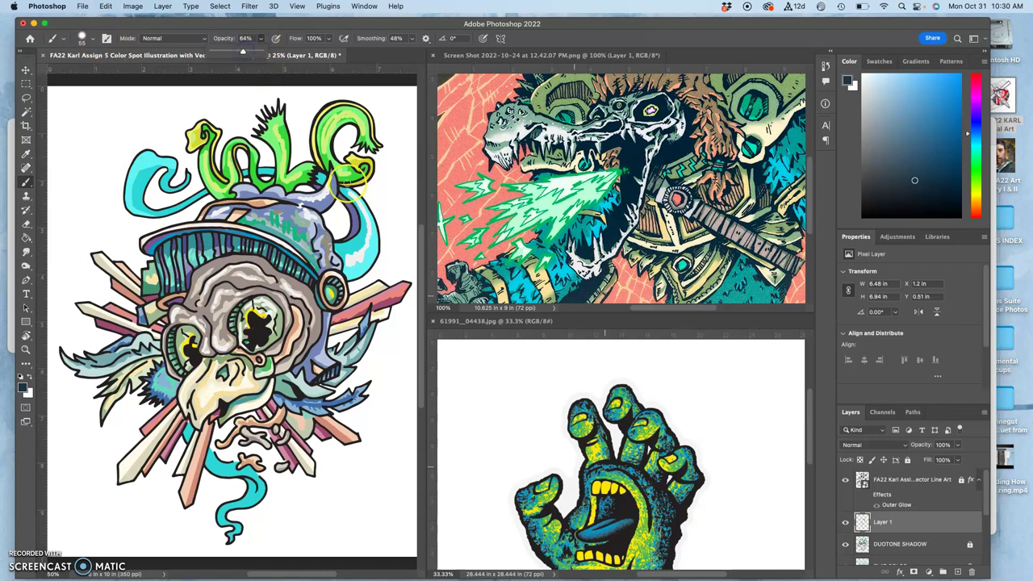
pyautogui.click(247, 221)
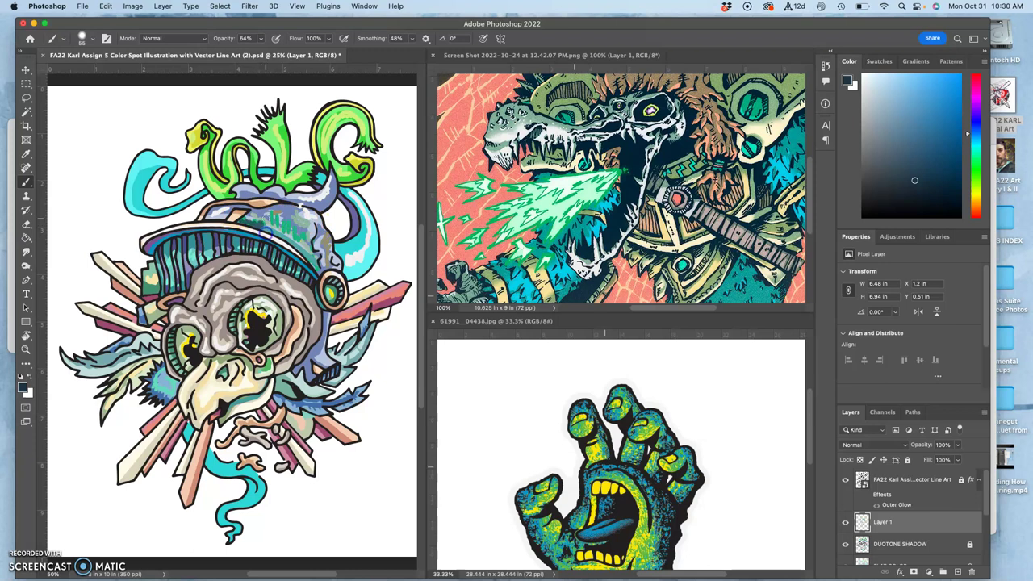
pyautogui.moveTo(275, 235); pyautogui.dragTo(296, 229)
pyautogui.moveTo(200, 207); pyautogui.dragTo(217, 218)
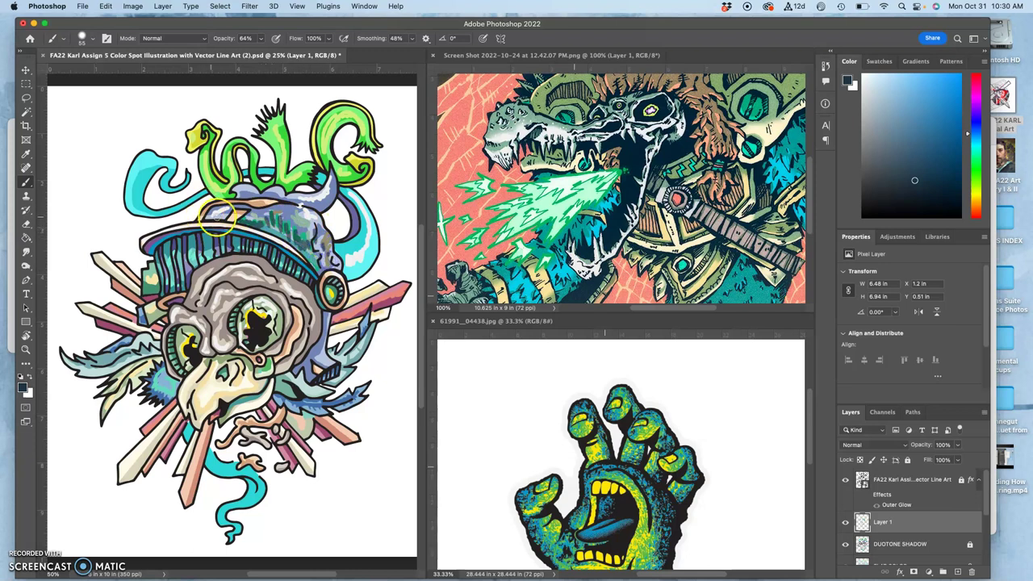
pyautogui.moveTo(138, 369); pyautogui.dragTo(96, 363)
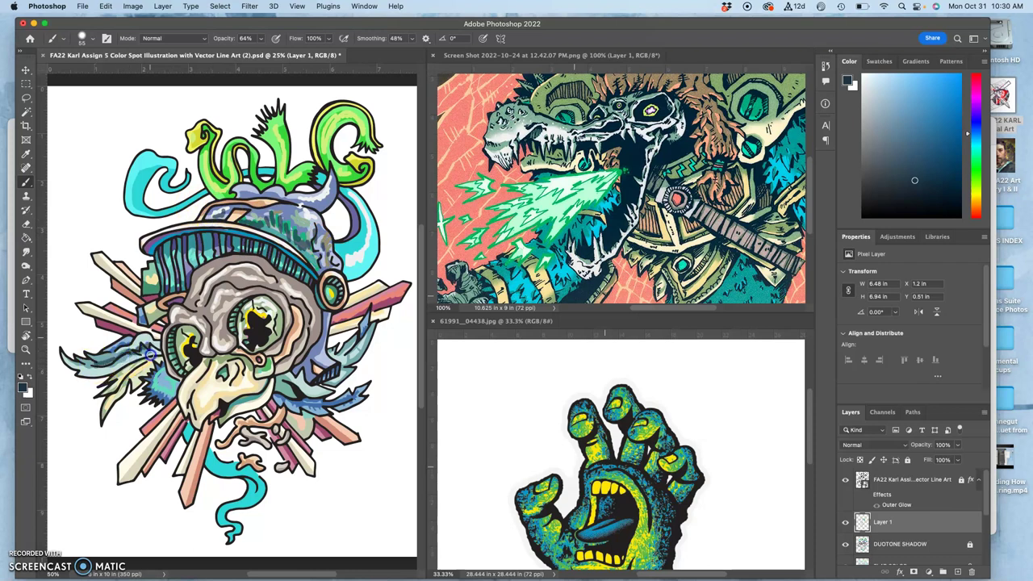
pyautogui.moveTo(139, 345); pyautogui.dragTo(142, 340)
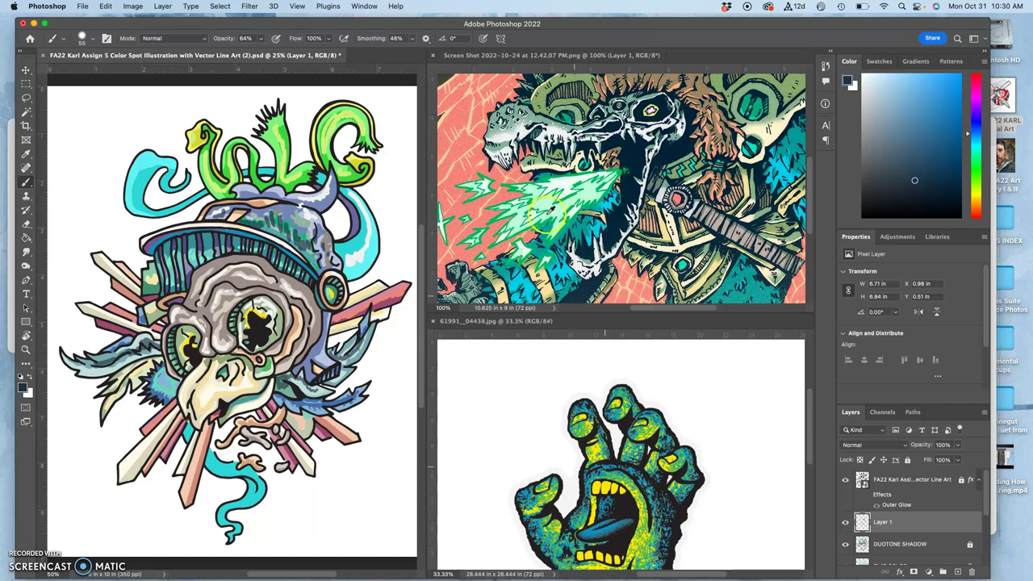
# Sample salmon from the creature reference's background and brush it onto the left feathers and the helmet.
pyautogui.click(450, 283)
pyautogui.keyDown('alt'); pyautogui.click(639, 288); pyautogui.keyUp('alt')
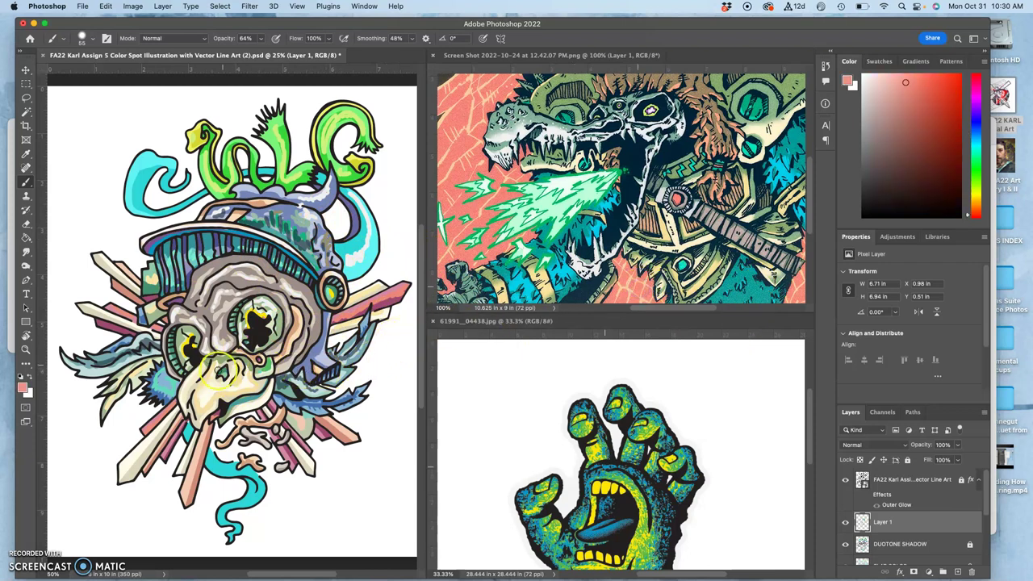
pyautogui.moveTo(132, 345); pyautogui.dragTo(84, 368)
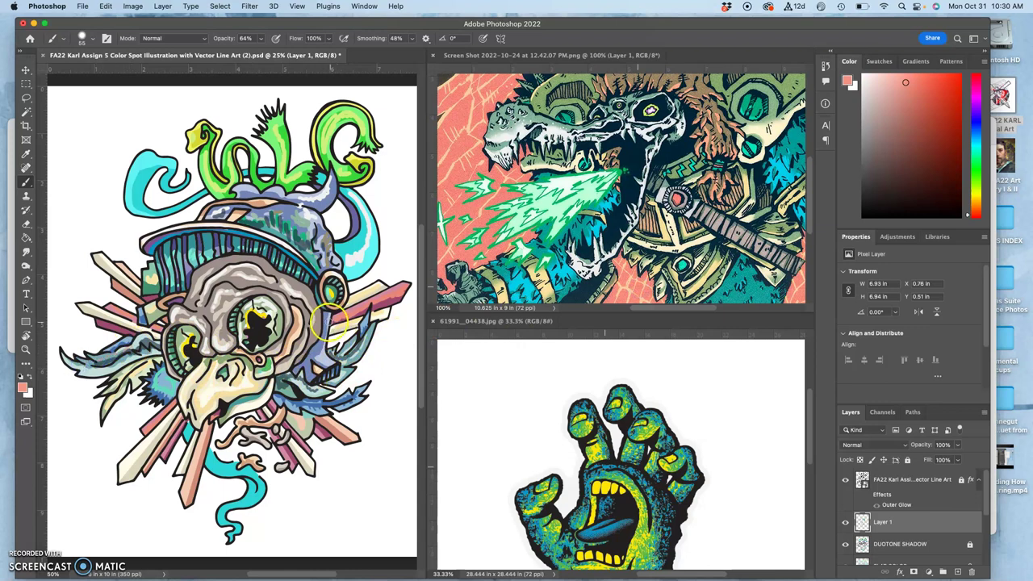
pyautogui.click(315, 345)
pyautogui.click(299, 238)
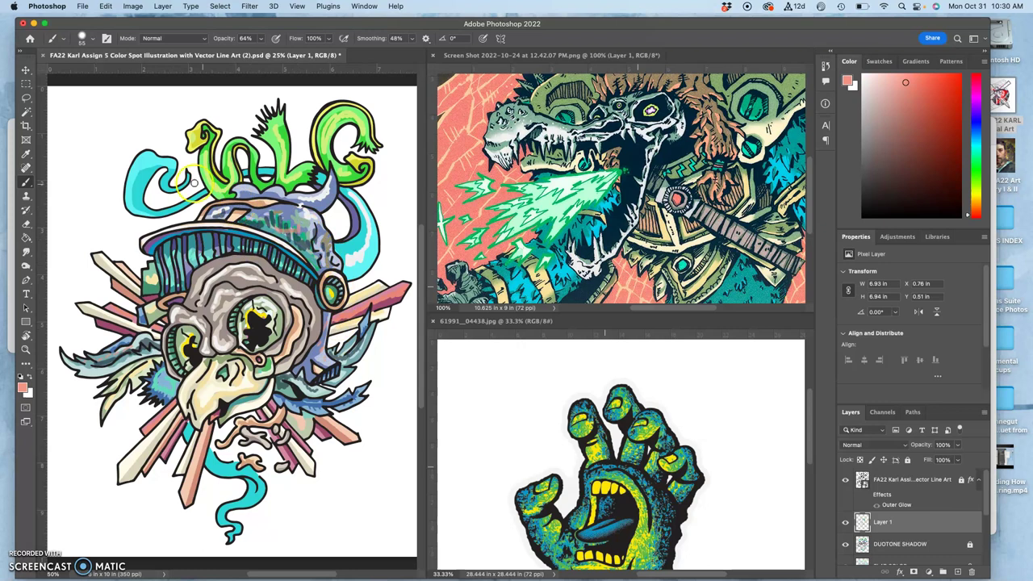
# Brush salmon accents onto the upper cyan ribbon, the green lettering and the helmet's horn.
pyautogui.click(141, 170)
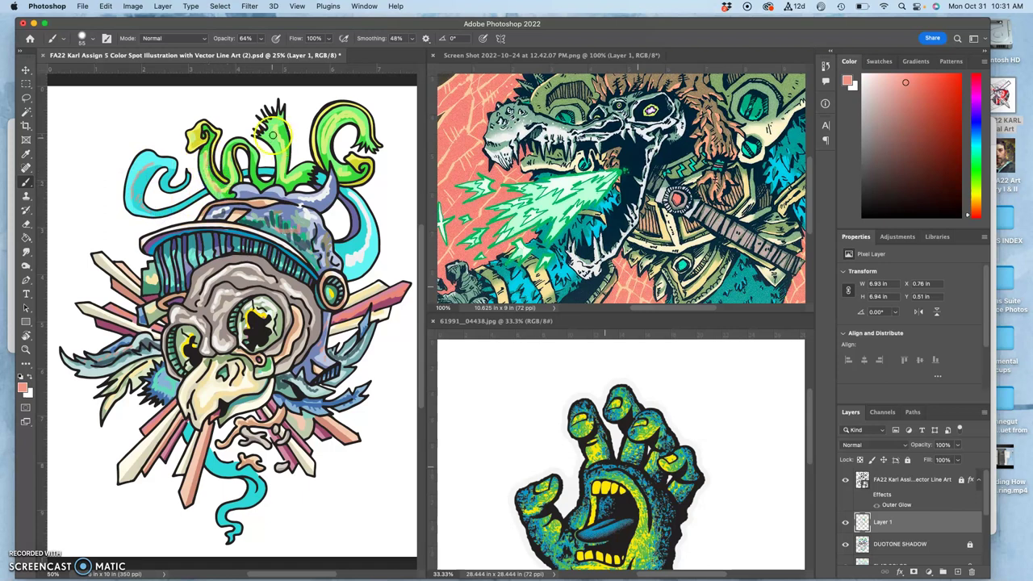
pyautogui.moveTo(268, 143); pyautogui.dragTo(280, 131)
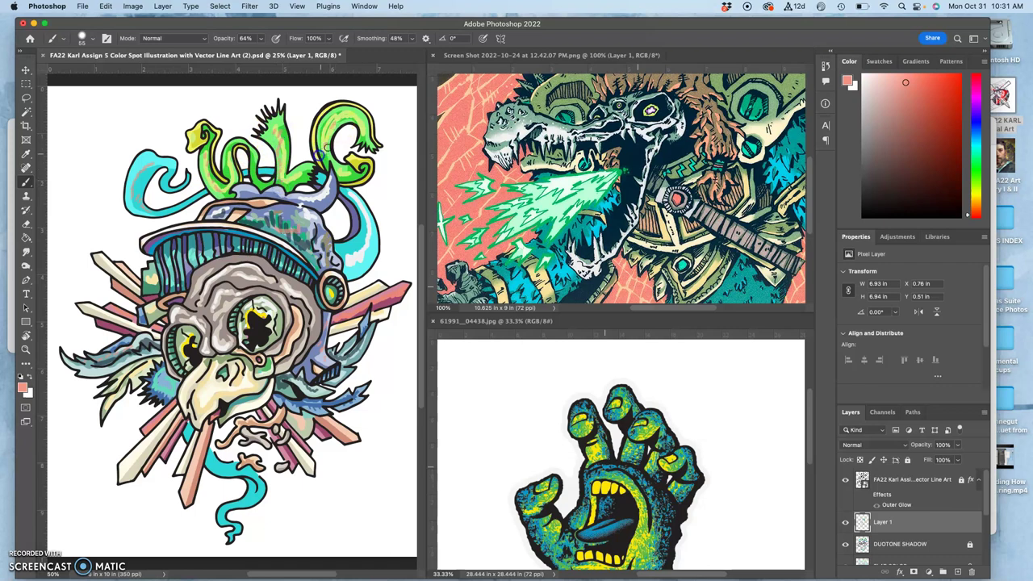
pyautogui.moveTo(349, 171)
pyautogui.mouseDown()
pyautogui.moveTo(316, 175)
pyautogui.moveTo(350, 211)
pyautogui.moveTo(332, 182)
pyautogui.moveTo(250, 195)
pyautogui.mouseUp()
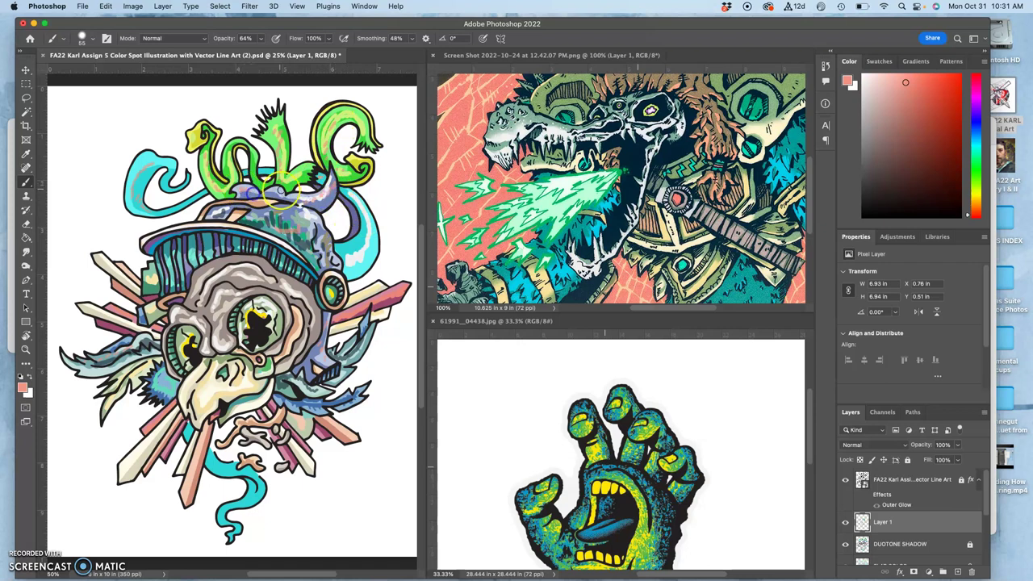
pyautogui.click(280, 194)
# Sample off-white and cream from the artwork's highlights and brush them onto the front of the helmet.
pyautogui.keyDown('alt'); pyautogui.click(309, 200); pyautogui.keyUp('alt')
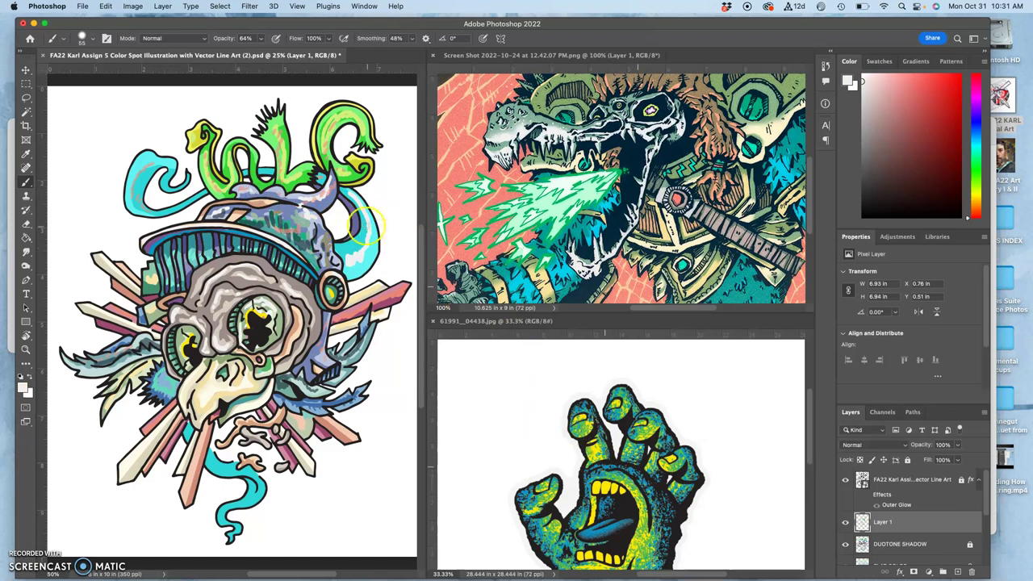
pyautogui.keyDown('alt'); pyautogui.click(300, 198); pyautogui.keyUp('alt')
pyautogui.keyDown('alt'); pyautogui.click(233, 218); pyautogui.keyUp('alt')
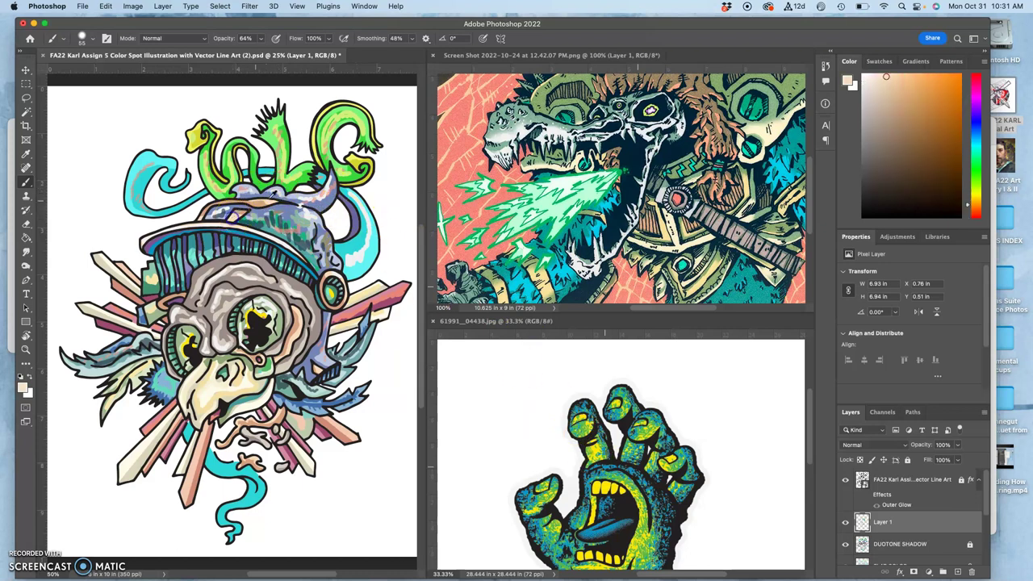
pyautogui.keyDown('alt'); pyautogui.click(308, 198); pyautogui.keyUp('alt')
pyautogui.moveTo(235, 214); pyautogui.dragTo(234, 220)
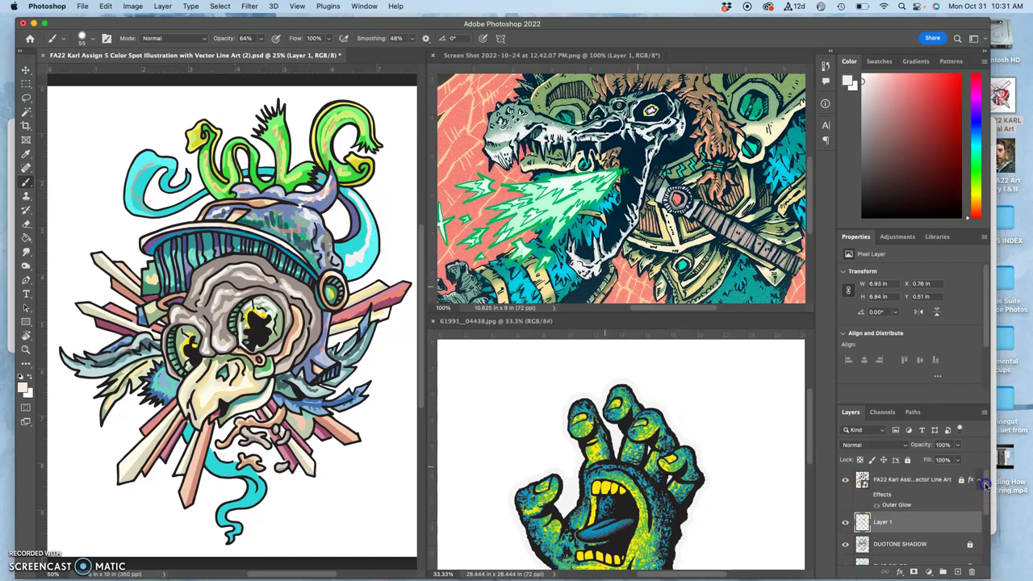
# Show the gray Background copy layer and the black Background copy 2 layer behind the illustration.
pyautogui.scroll(-5, 980, 552)
pyautogui.click(845, 532)
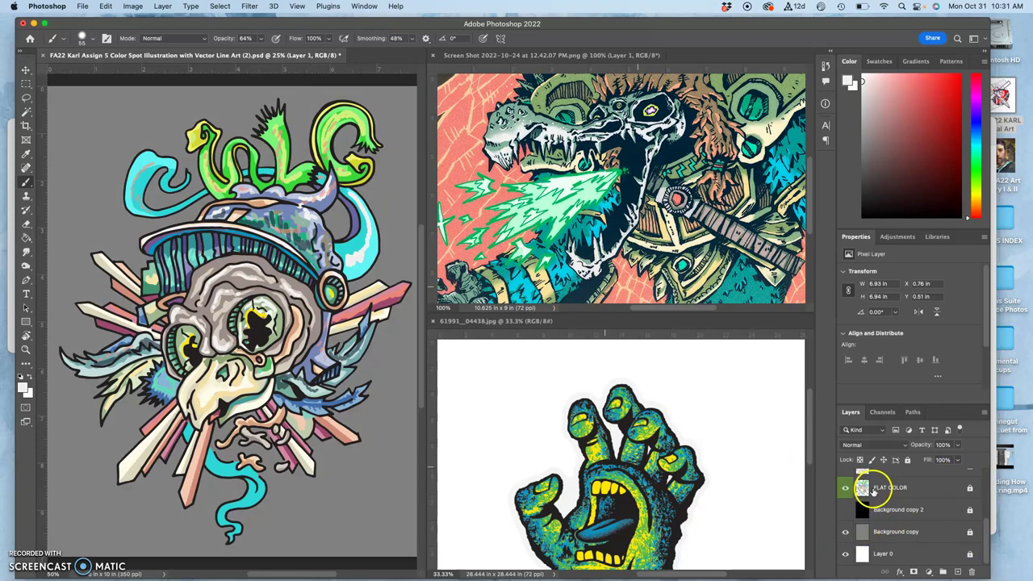
pyautogui.doubleClick(843, 512)
pyautogui.click(845, 511)
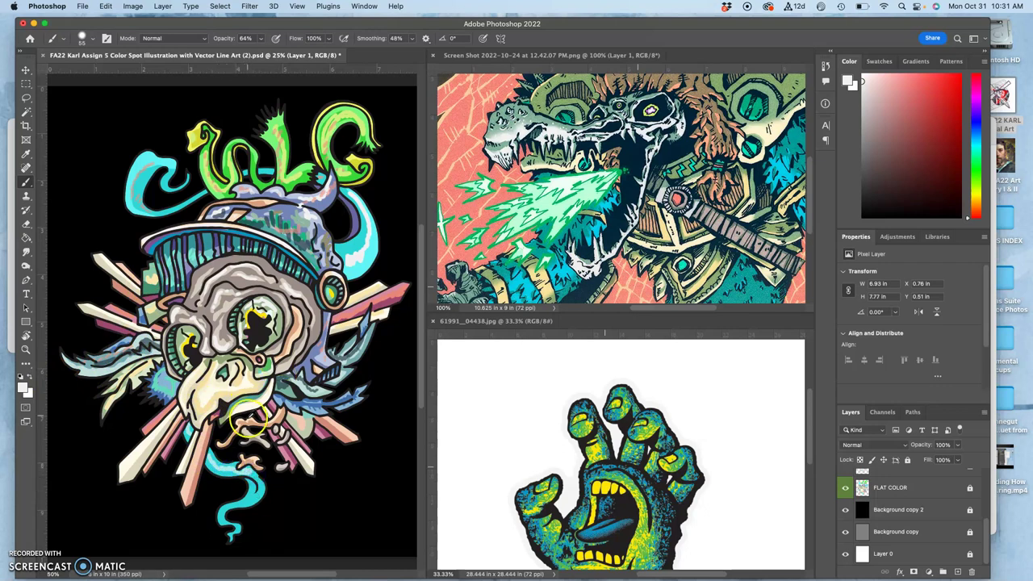
# Sample cream from the skull artwork and brush highlights onto the lower cyan ribbon and the blue fur tuft.
pyautogui.keyDown('alt'); pyautogui.click(247, 409); pyautogui.keyUp('alt')
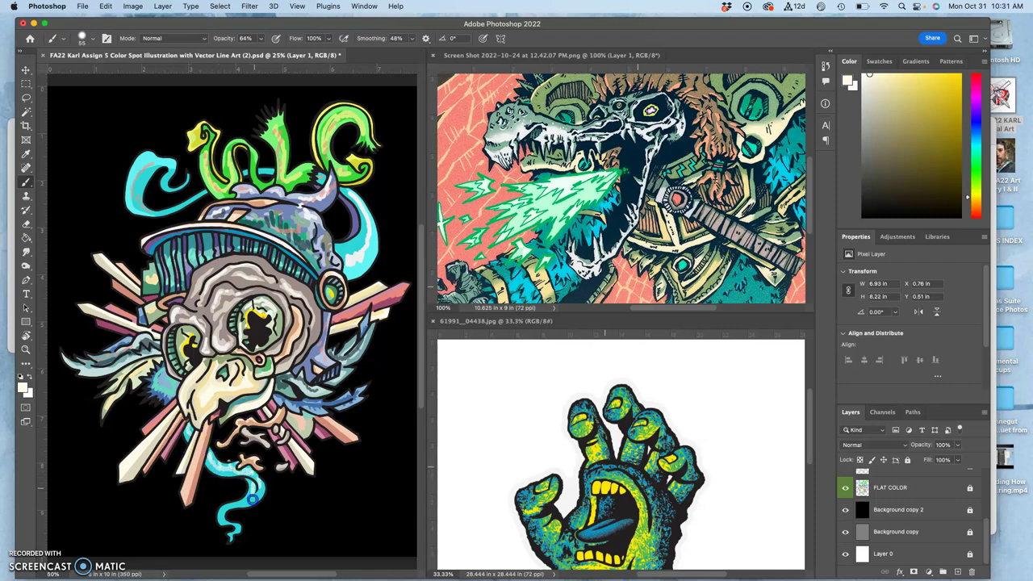
pyautogui.moveTo(251, 499); pyautogui.dragTo(233, 515)
pyautogui.moveTo(238, 527); pyautogui.dragTo(255, 518)
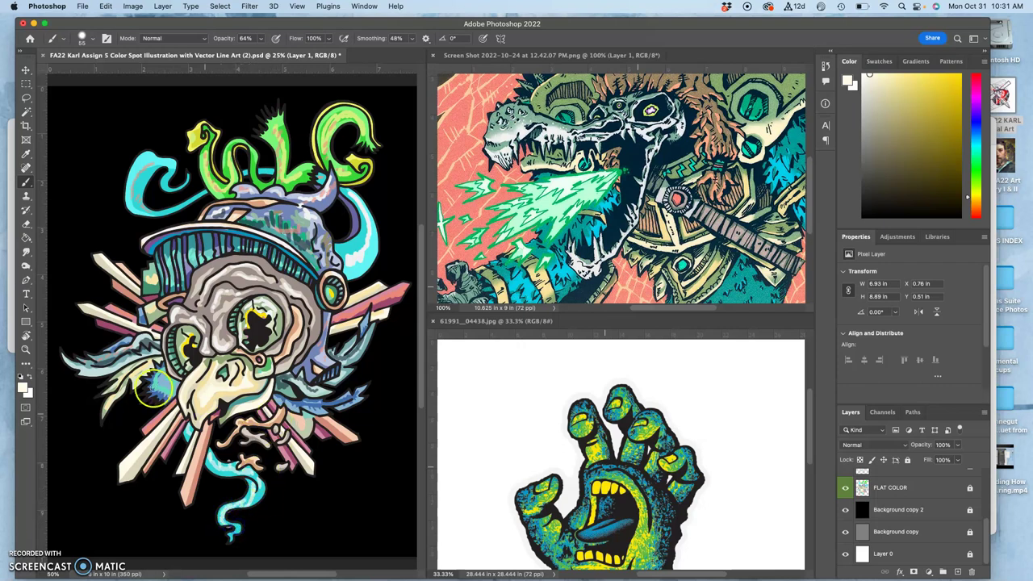
pyautogui.click(162, 375)
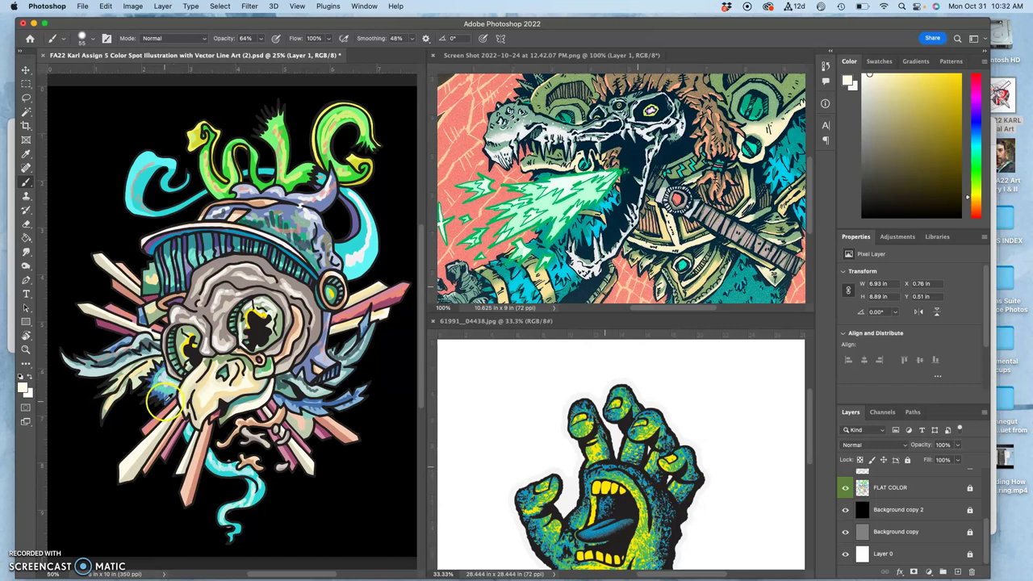
# Sample blues from the fur tuft and brush them into the tuft and the nearby left feathers.
pyautogui.keyDown('alt'); pyautogui.click(168, 386); pyautogui.keyUp('alt')
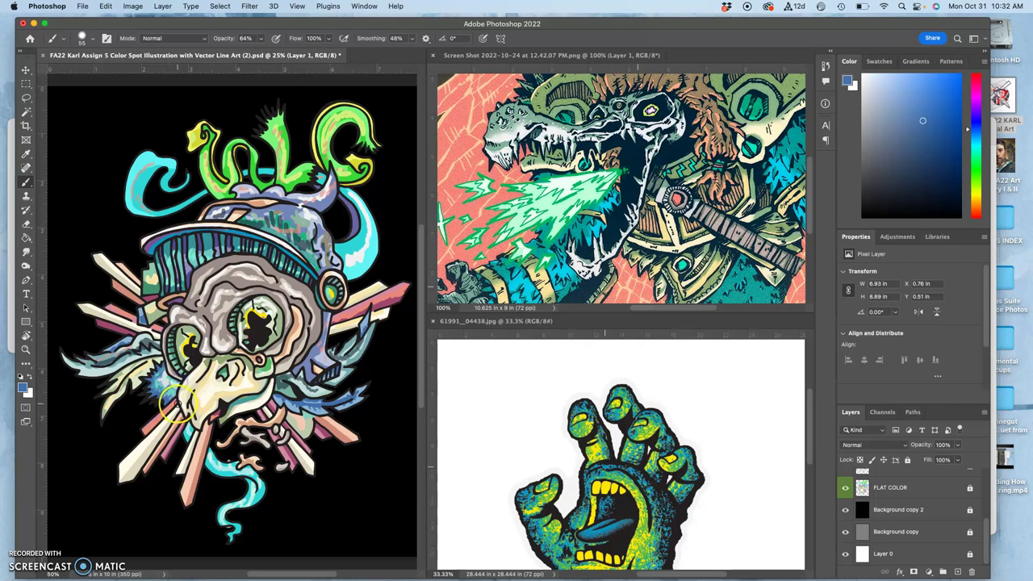
pyautogui.click(103, 373)
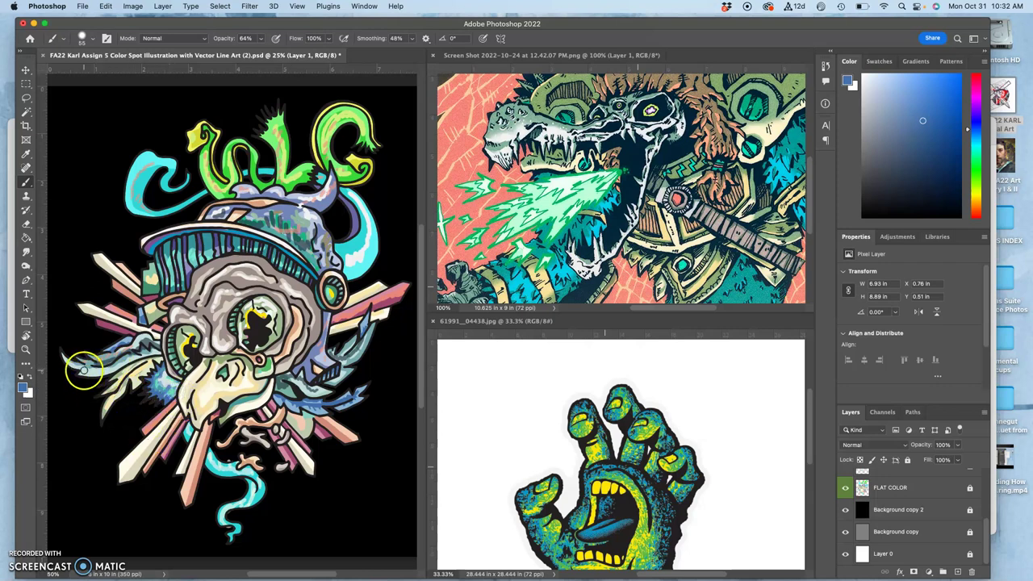
pyautogui.click(702, 436)
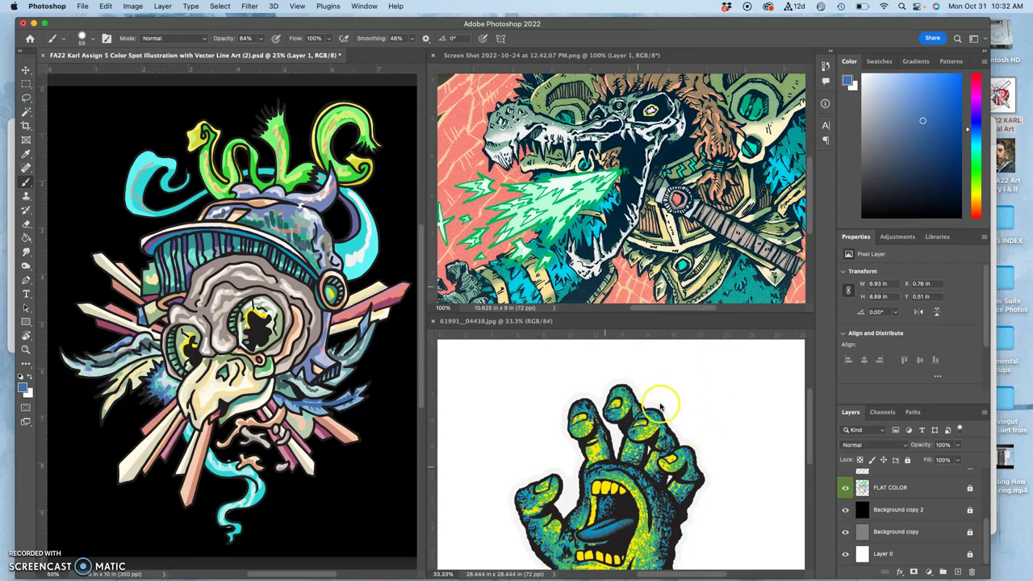
pyautogui.click(161, 396)
pyautogui.keyDown('alt'); pyautogui.click(162, 393); pyautogui.keyUp('alt')
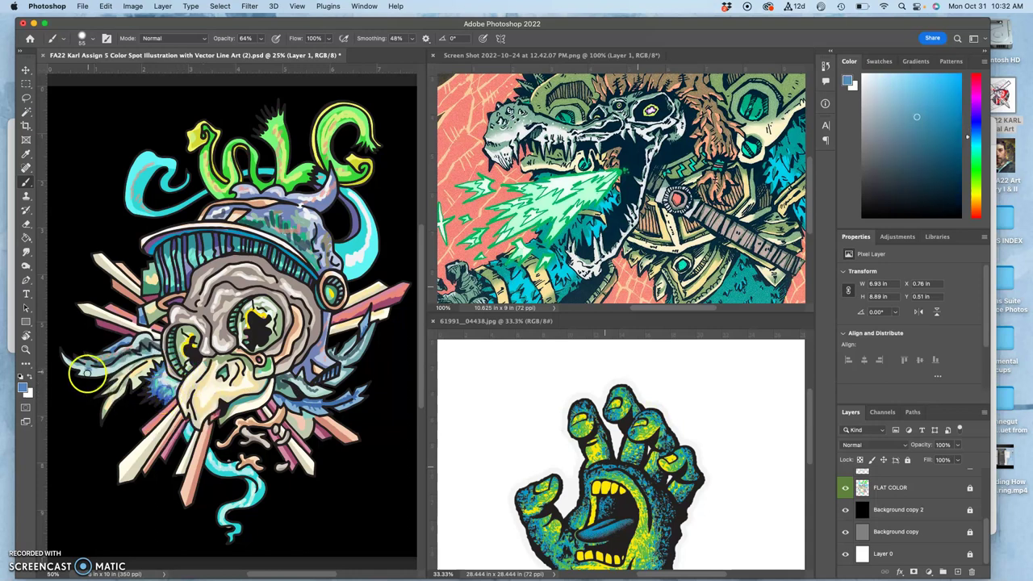
# Sample green from the hand reference and brush it into the feathers on both sides of the skull.
pyautogui.keyDown('alt'); pyautogui.click(600, 446); pyautogui.keyUp('alt')
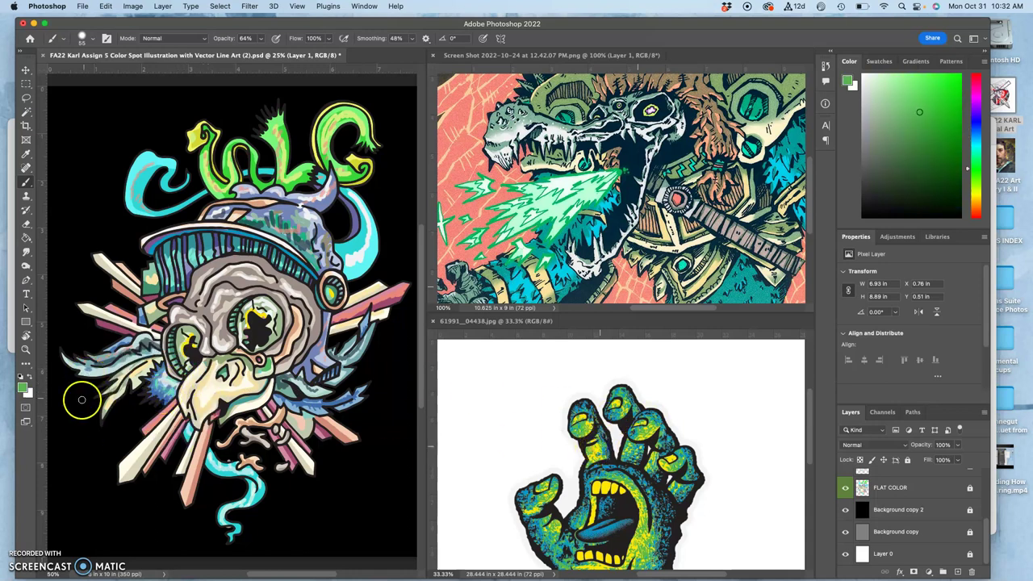
pyautogui.moveTo(85, 366); pyautogui.dragTo(95, 370)
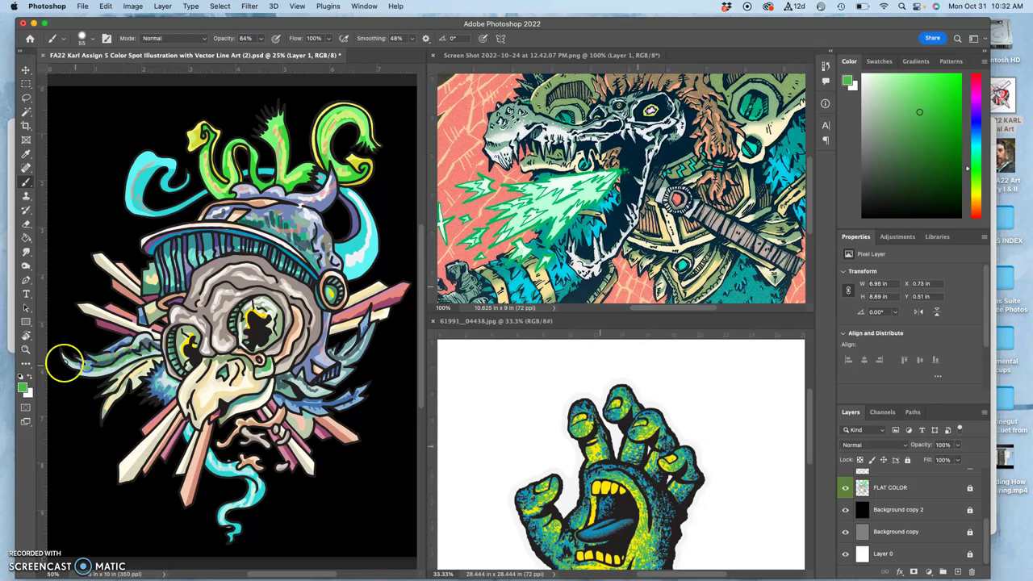
pyautogui.moveTo(65, 363); pyautogui.dragTo(84, 366)
pyautogui.moveTo(315, 381); pyautogui.dragTo(291, 380)
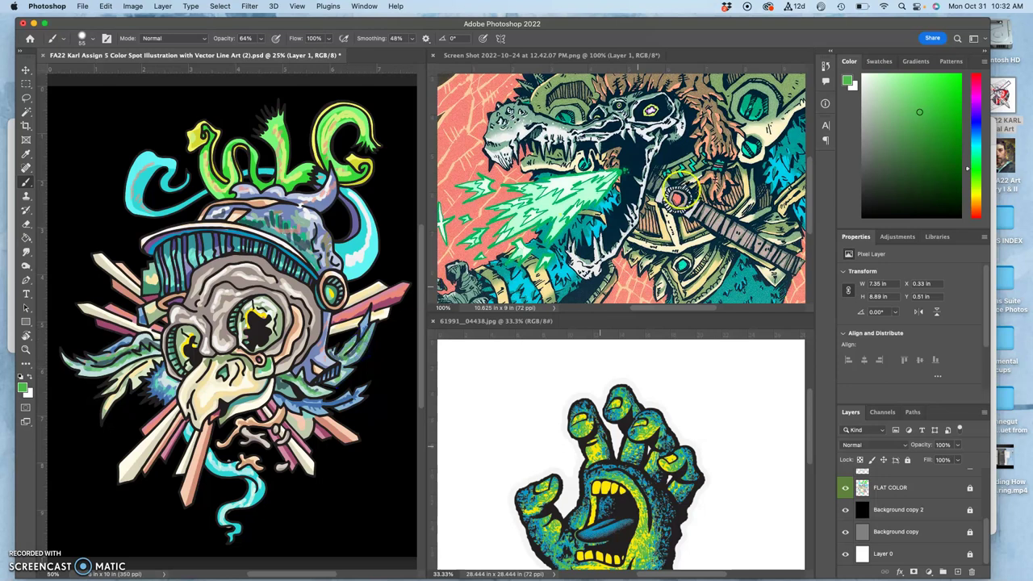
# Sample muted green from the crocodile reference and brush it onto the skull's side below the round ear disc.
pyautogui.keyDown('alt'); pyautogui.click(686, 167); pyautogui.keyUp('alt')
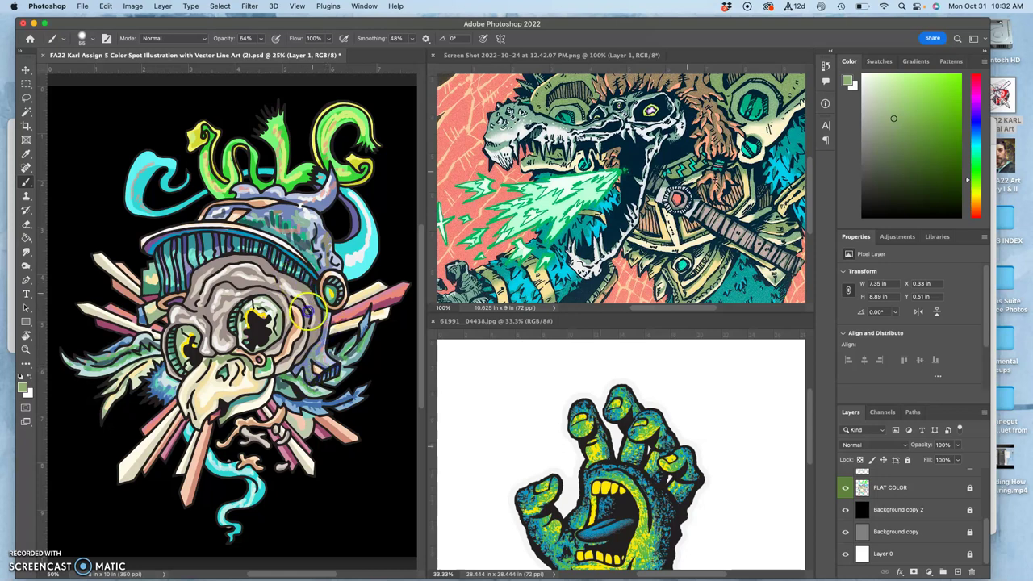
pyautogui.moveTo(310, 313); pyautogui.dragTo(320, 324)
pyautogui.click(568, 132)
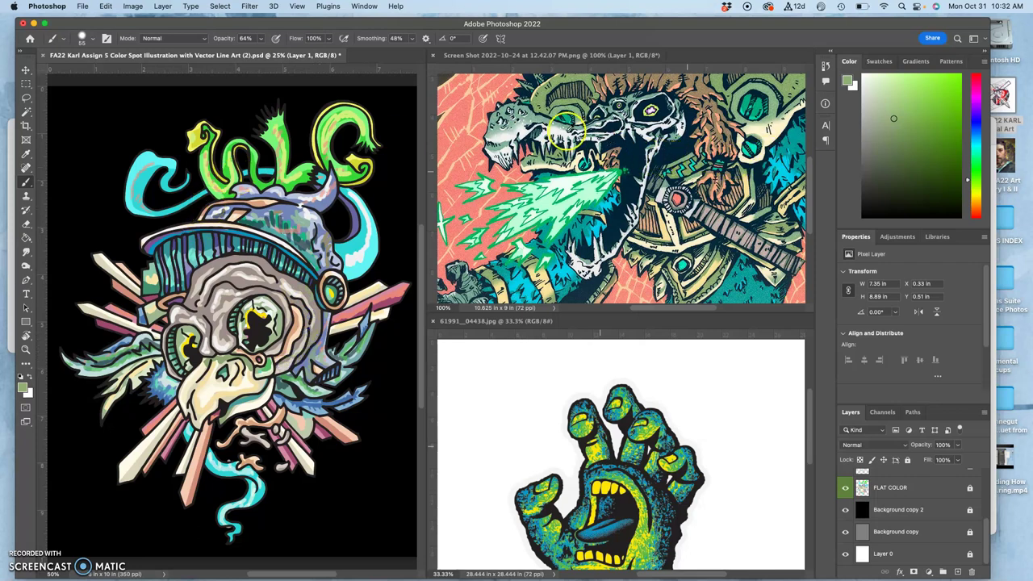
# Sample gray-greens from the crocodile skull's snout and lower jaw and brush them into the bird skull's forehead, side and beak.
pyautogui.keyDown('alt'); pyautogui.click(549, 121); pyautogui.keyUp('alt')
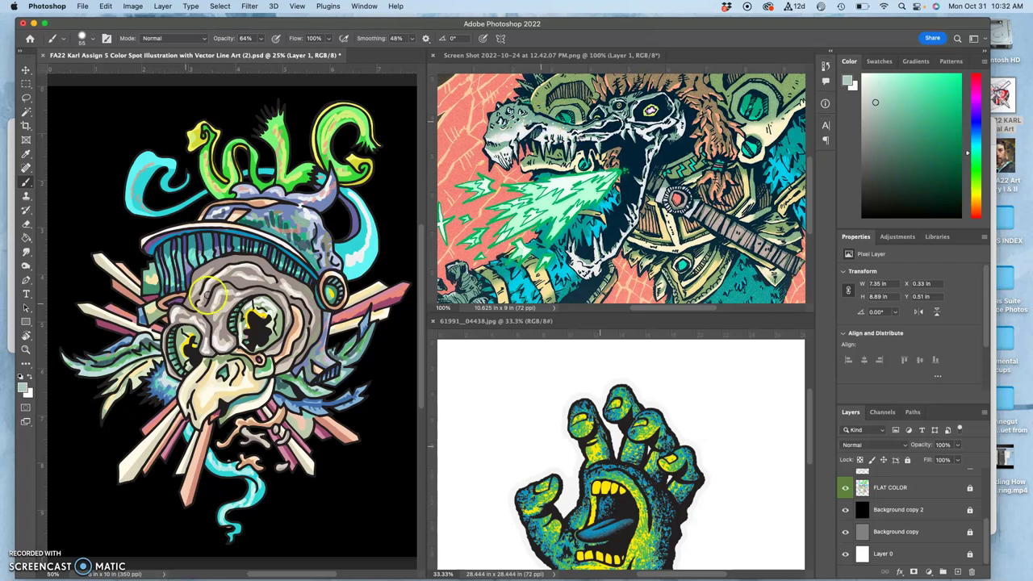
pyautogui.moveTo(213, 284)
pyautogui.mouseDown()
pyautogui.moveTo(197, 312)
pyautogui.moveTo(224, 291)
pyautogui.moveTo(216, 353)
pyautogui.moveTo(207, 307)
pyautogui.moveTo(182, 311)
pyautogui.moveTo(193, 329)
pyautogui.mouseUp()
pyautogui.moveTo(238, 261)
pyautogui.mouseDown()
pyautogui.moveTo(194, 286)
pyautogui.moveTo(217, 294)
pyautogui.mouseUp()
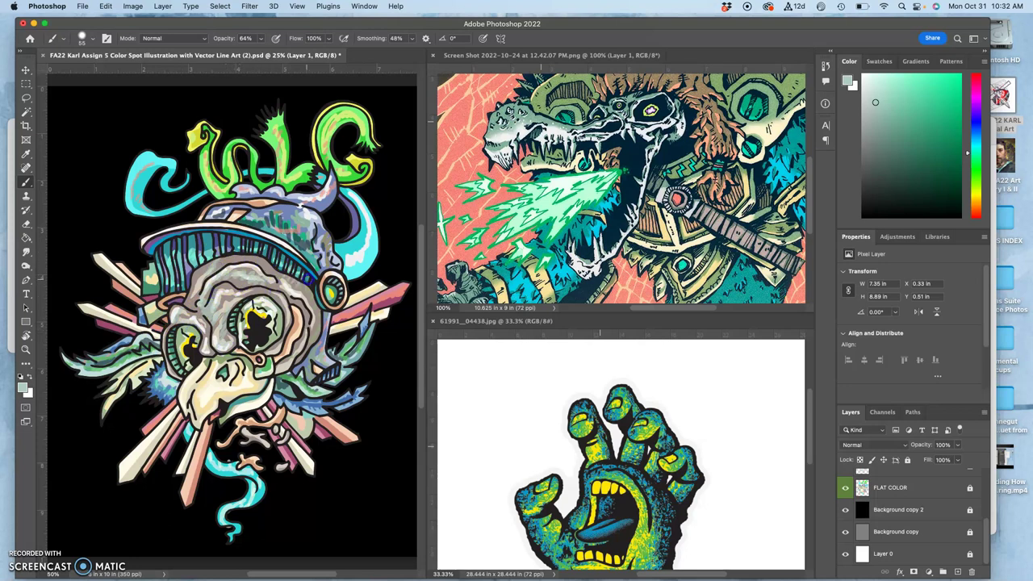
pyautogui.click(315, 337)
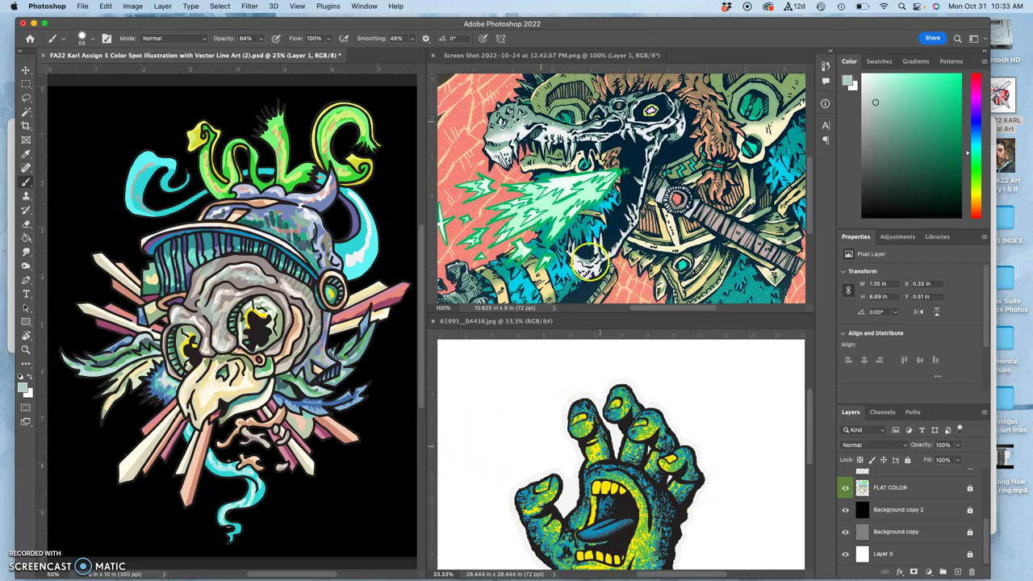
pyautogui.keyDown('alt'); pyautogui.click(587, 263); pyautogui.keyUp('alt')
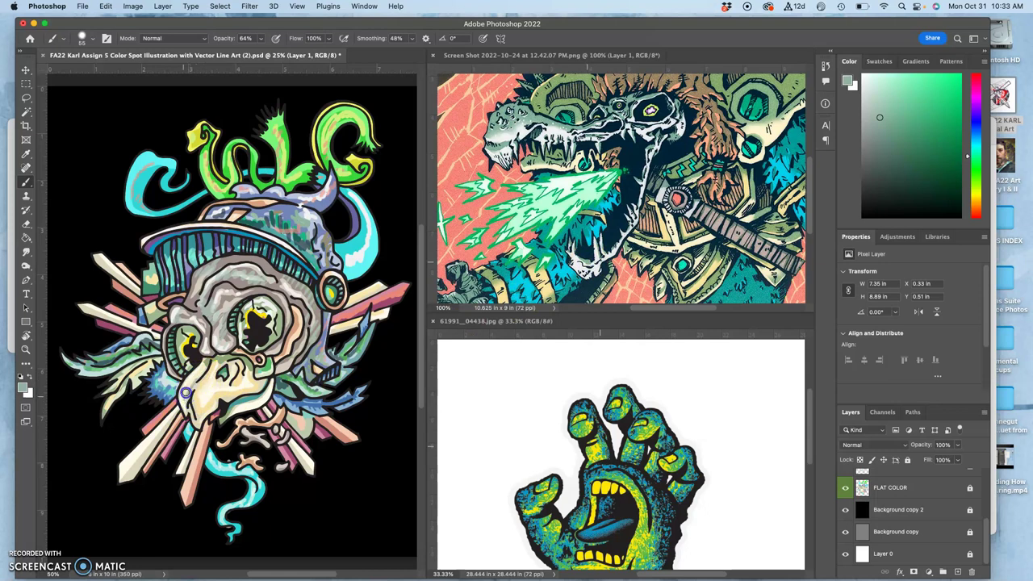
pyautogui.moveTo(194, 391); pyautogui.dragTo(218, 381)
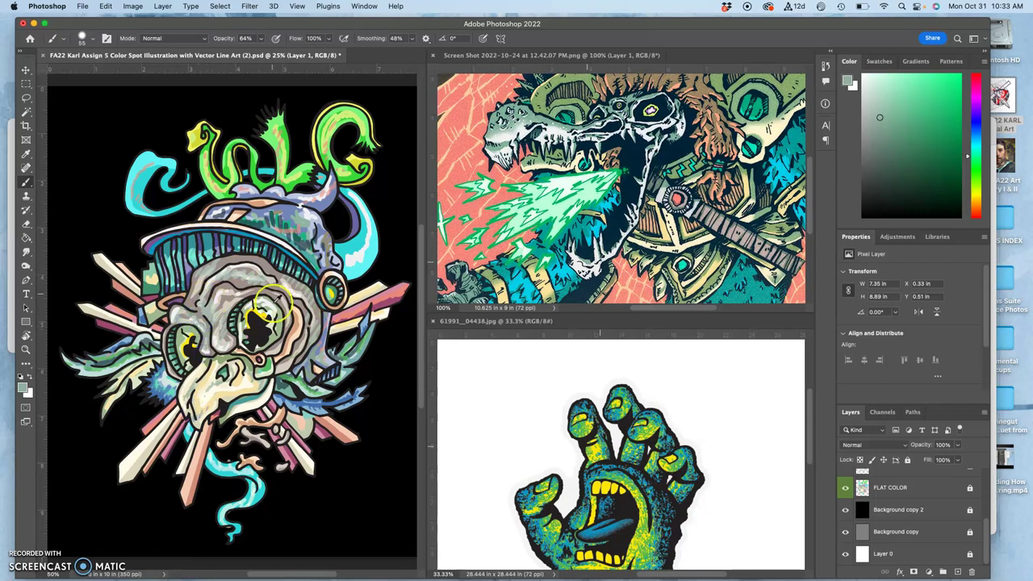
# Sample white from the illustration's eye area and brush highlights around both eye sockets.
pyautogui.keyDown('alt'); pyautogui.click(239, 334); pyautogui.keyUp('alt')
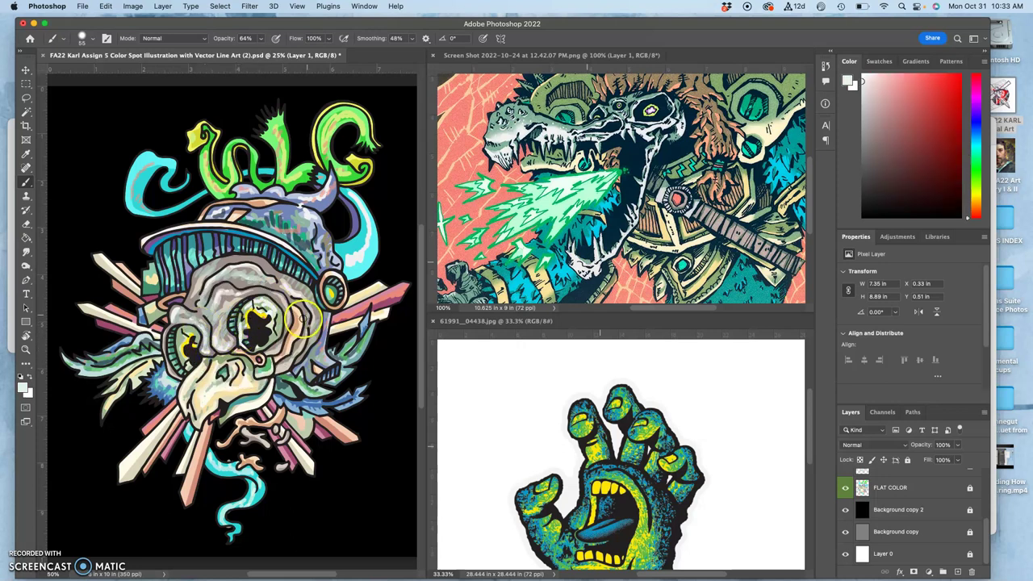
pyautogui.keyDown('alt'); pyautogui.click(248, 300); pyautogui.keyUp('alt')
pyautogui.moveTo(245, 299); pyautogui.dragTo(267, 303)
pyautogui.click(176, 335)
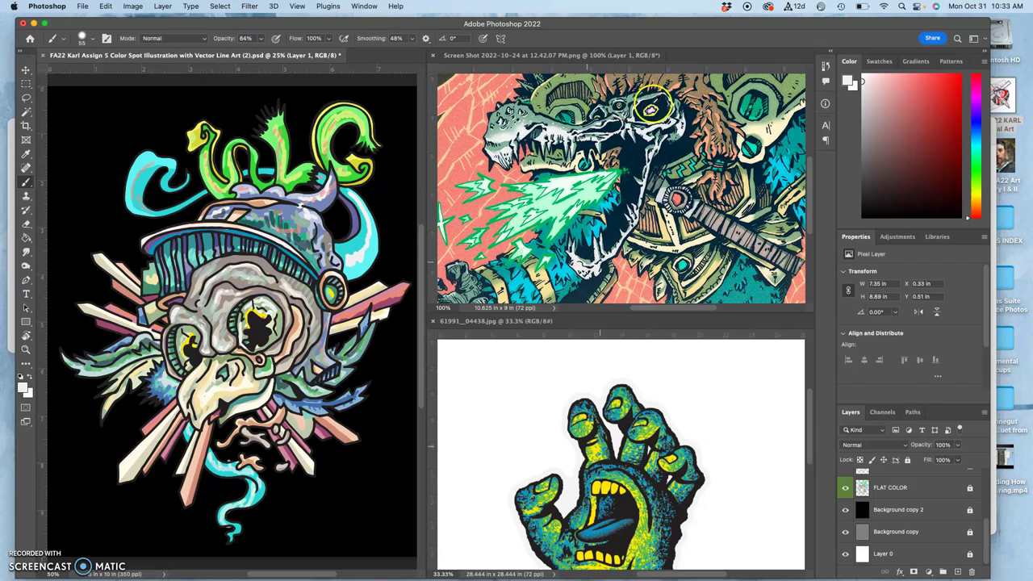
# Sample dark navy from the crocodile's eye socket and brush shadows into both skull eyes and the helmet's round ear disc.
pyautogui.keyDown('alt'); pyautogui.click(650, 105); pyautogui.keyUp('alt')
pyautogui.click(182, 329)
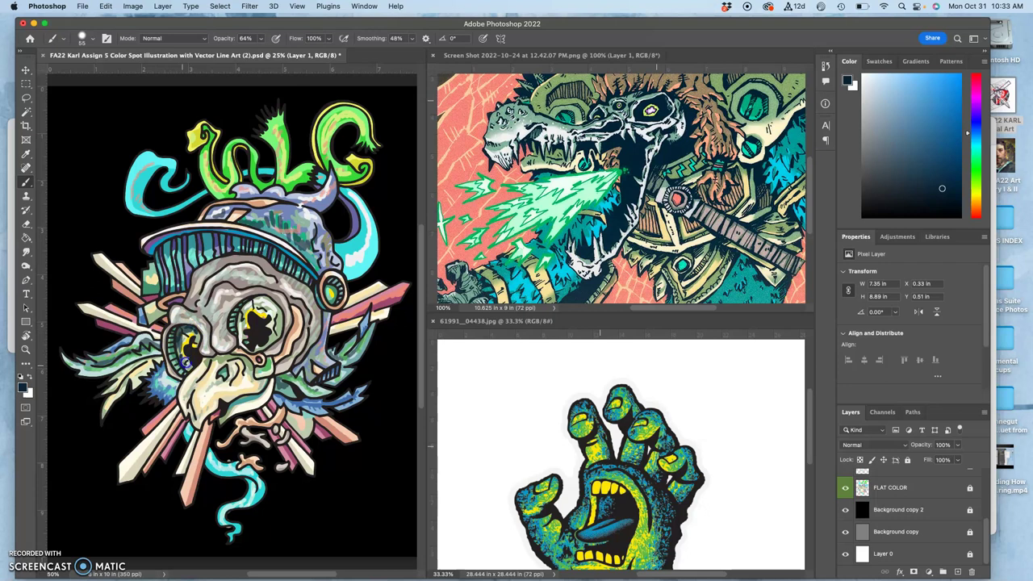
pyautogui.moveTo(250, 302); pyautogui.dragTo(248, 309)
pyautogui.moveTo(401, 260); pyautogui.dragTo(398, 248)
pyautogui.moveTo(334, 283); pyautogui.dragTo(329, 288)
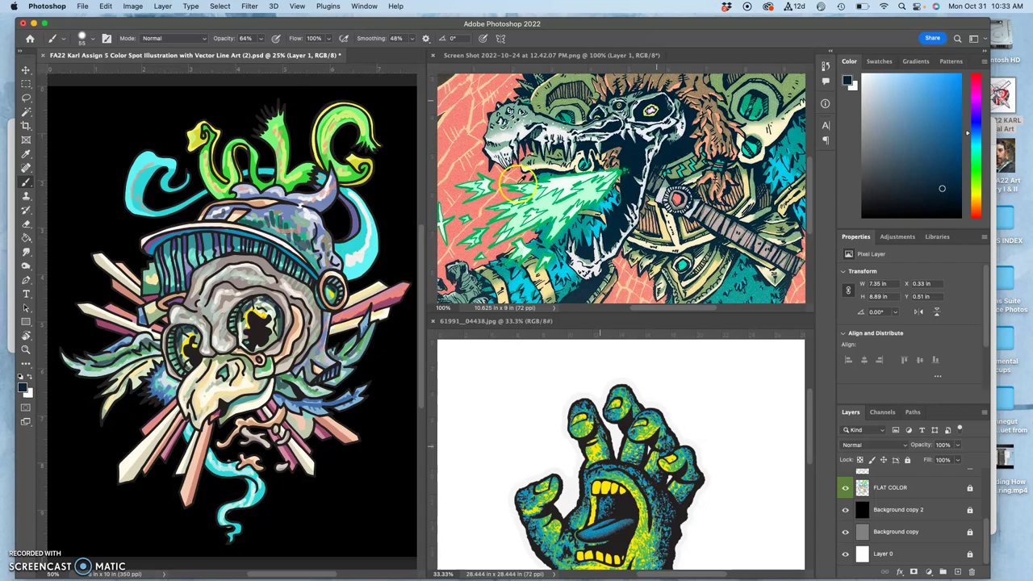
# Sample gray from the sword area of the crocodile reference and brush shading onto the upper cyan ribbons and the green lettering.
pyautogui.click(689, 172)
pyautogui.keyDown('alt'); pyautogui.click(661, 183); pyautogui.keyUp('alt')
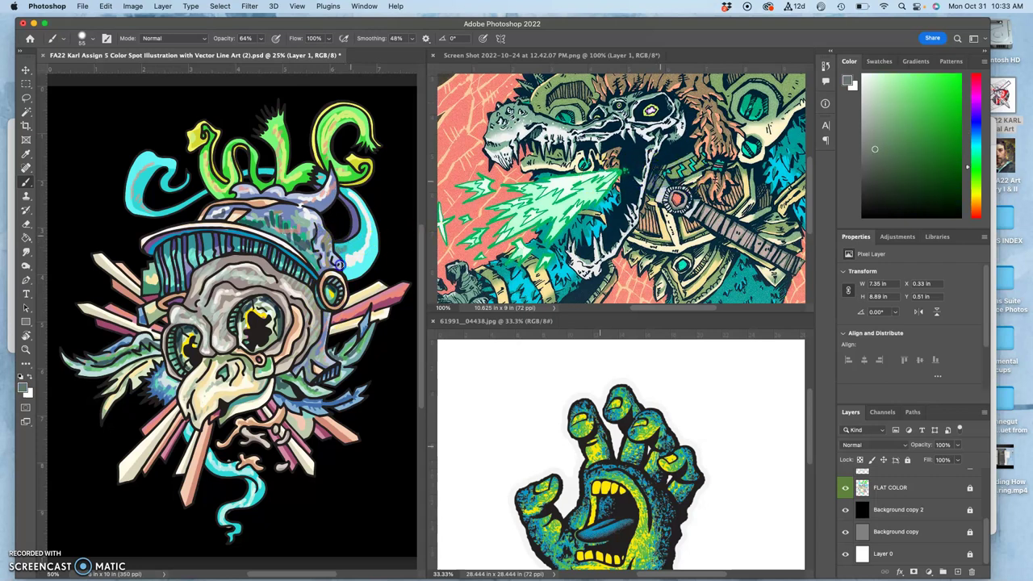
pyautogui.moveTo(362, 225); pyautogui.dragTo(352, 263)
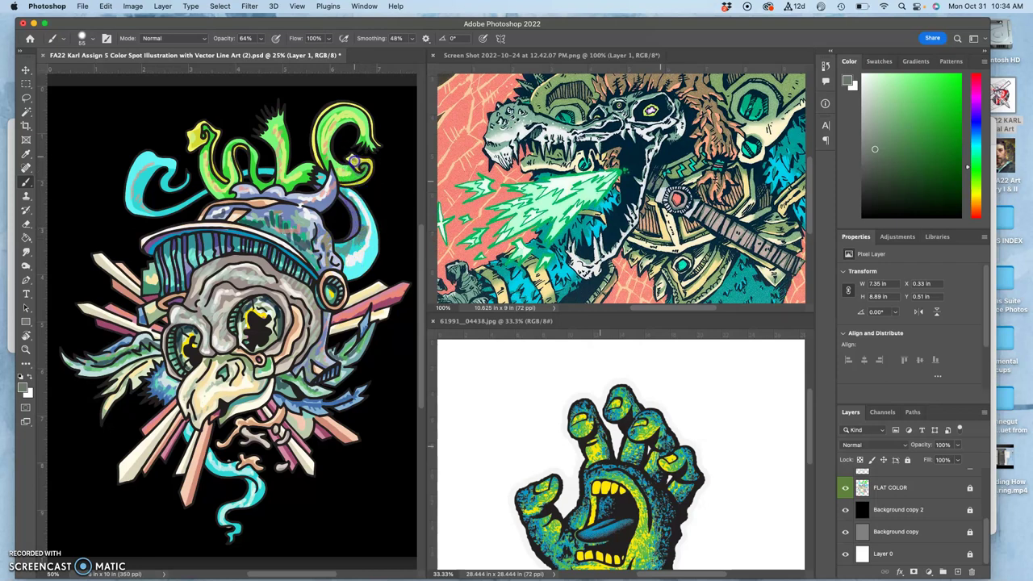
pyautogui.moveTo(373, 147)
pyautogui.mouseDown()
pyautogui.moveTo(363, 112)
pyautogui.moveTo(352, 118)
pyautogui.mouseUp()
pyautogui.moveTo(289, 174)
pyautogui.mouseDown()
pyautogui.moveTo(302, 175)
pyautogui.moveTo(293, 185)
pyautogui.mouseUp()
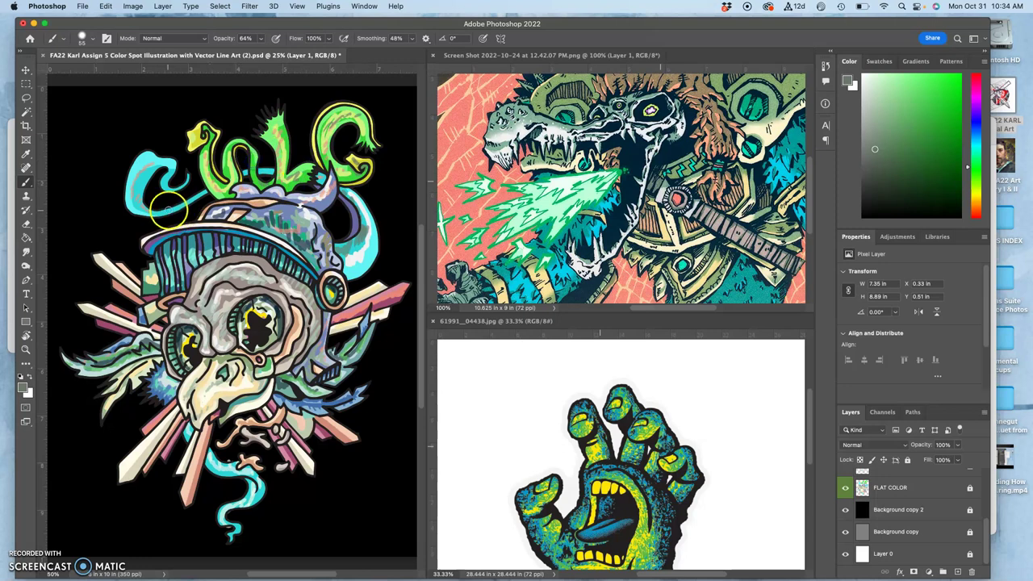
pyautogui.moveTo(130, 210)
pyautogui.mouseDown()
pyautogui.moveTo(139, 170)
pyautogui.moveTo(154, 169)
pyautogui.moveTo(130, 195)
pyautogui.moveTo(156, 177)
pyautogui.mouseUp()
pyautogui.moveTo(127, 213); pyautogui.dragTo(133, 207)
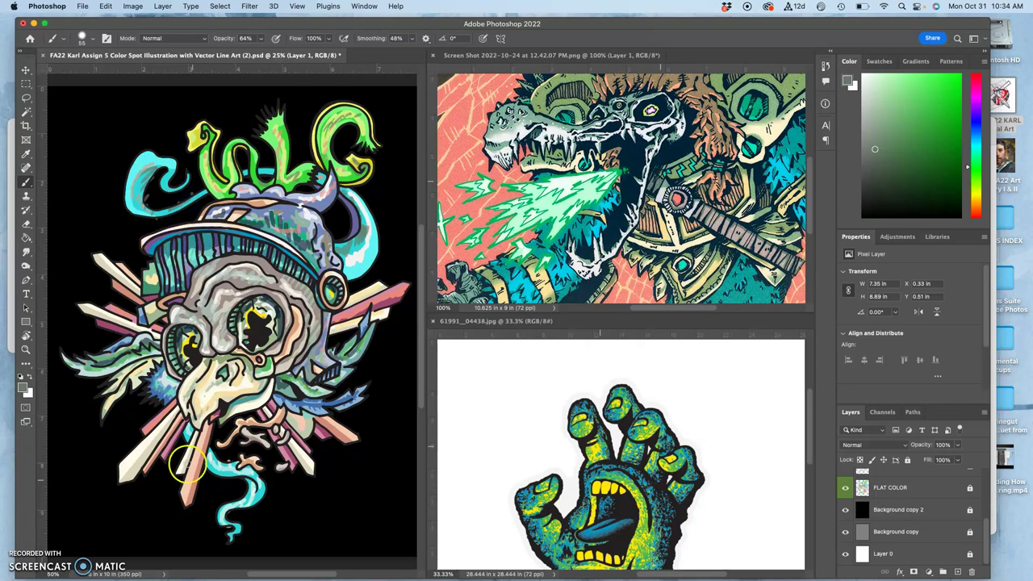
# Sample pinks from the lower rays and light blue from the crocodile reference and brush accents onto the rays around the skull.
pyautogui.keyDown('alt'); pyautogui.click(153, 456); pyautogui.keyUp('alt')
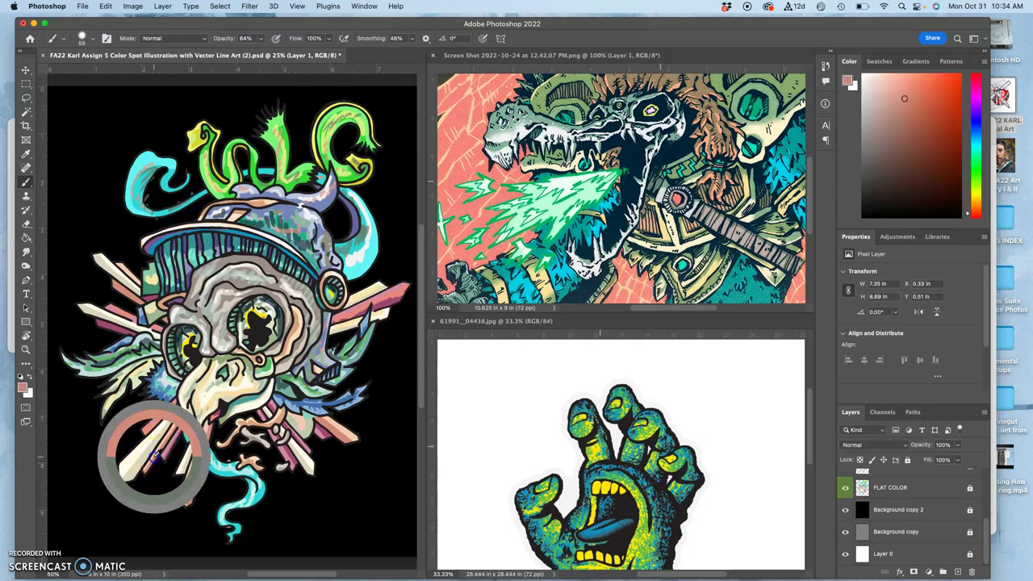
pyautogui.moveTo(153, 456); pyautogui.dragTo(145, 451)
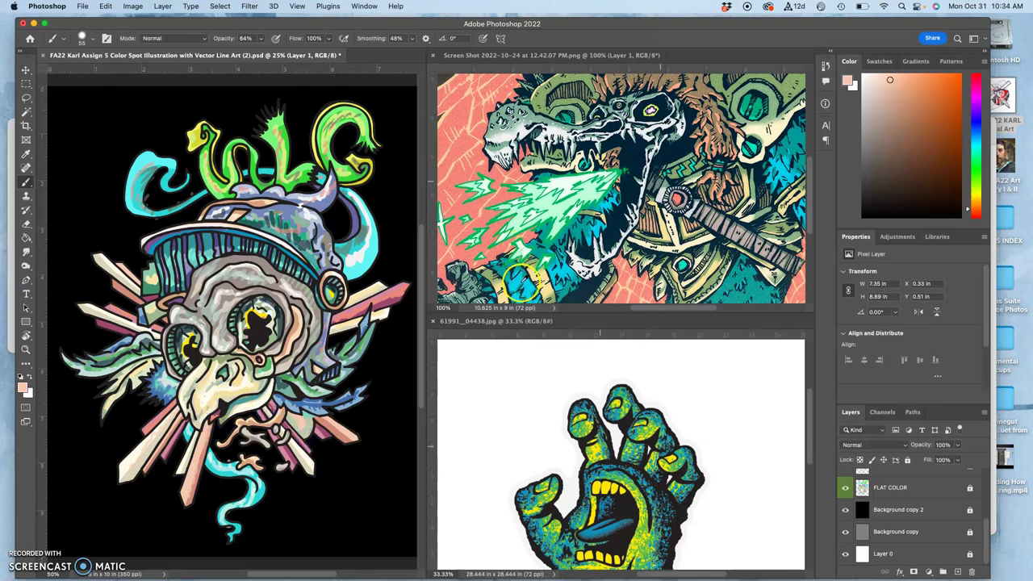
pyautogui.keyDown('alt'); pyautogui.click(521, 280); pyautogui.keyUp('alt')
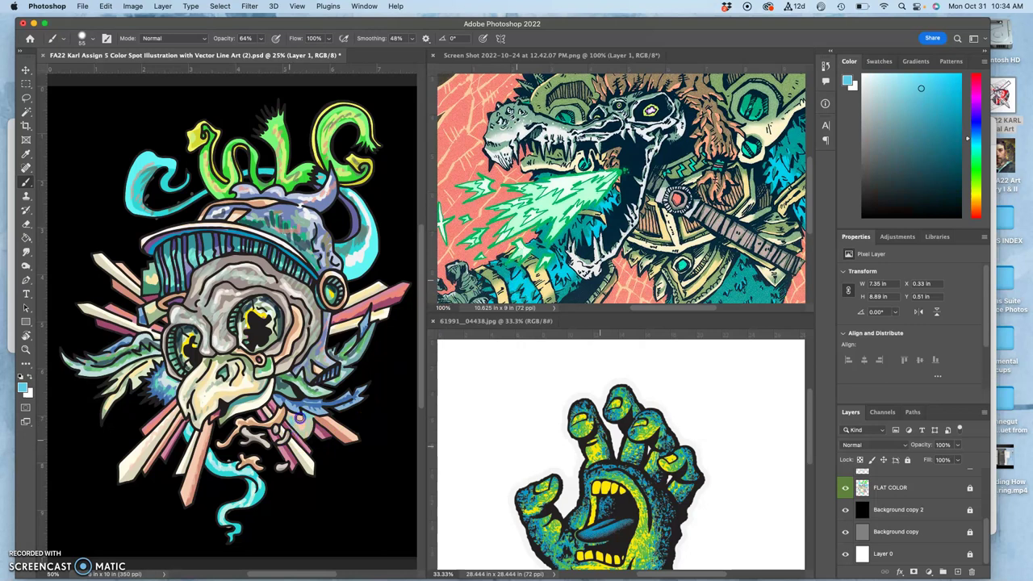
pyautogui.click(300, 438)
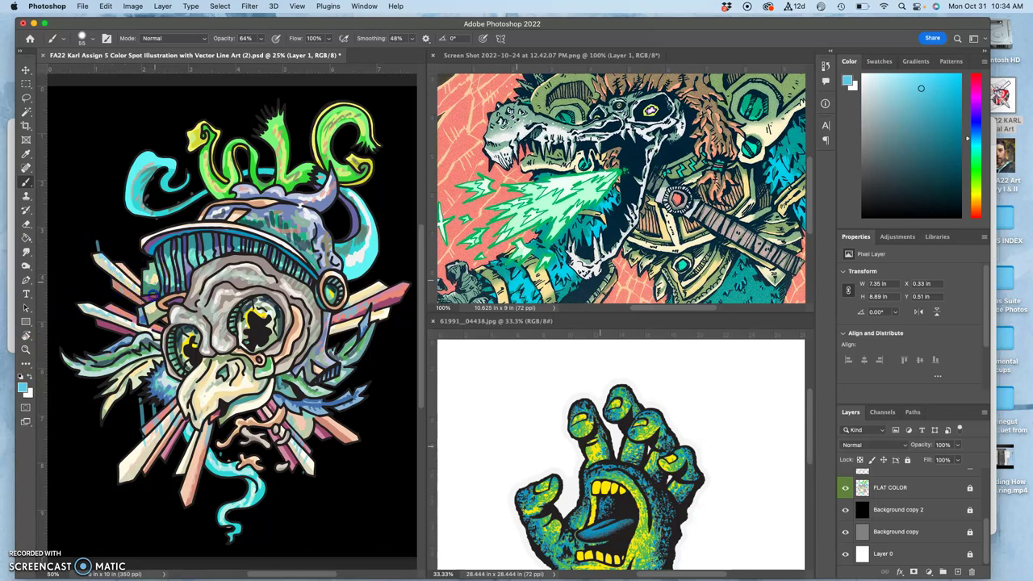
# Sample white and teal from the illustration and brush accents into the cyan ribbon beside the helmet.
pyautogui.keyDown('alt'); pyautogui.click(352, 259); pyautogui.keyUp('alt')
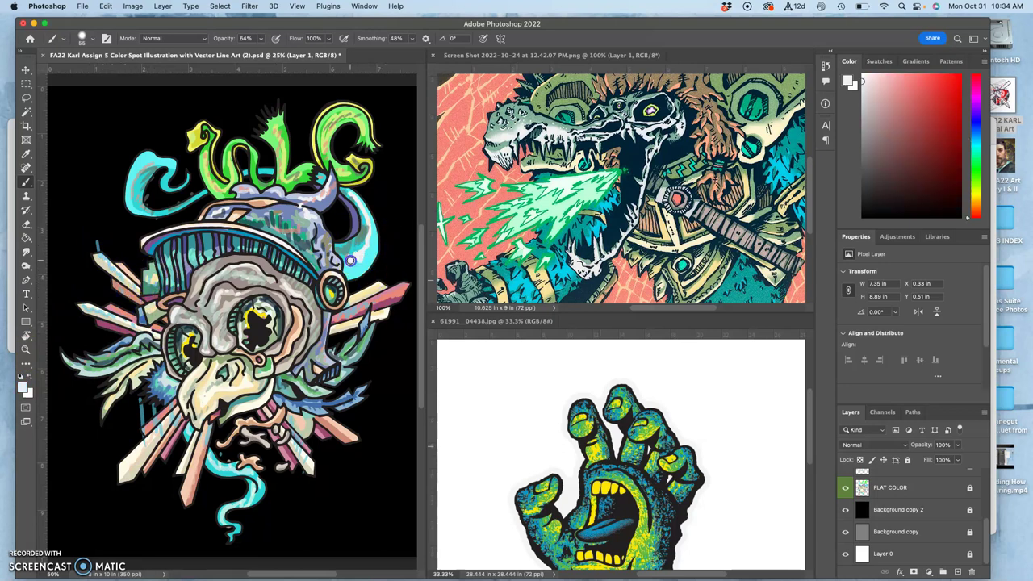
pyautogui.keyDown('alt'); pyautogui.click(345, 249); pyautogui.keyUp('alt')
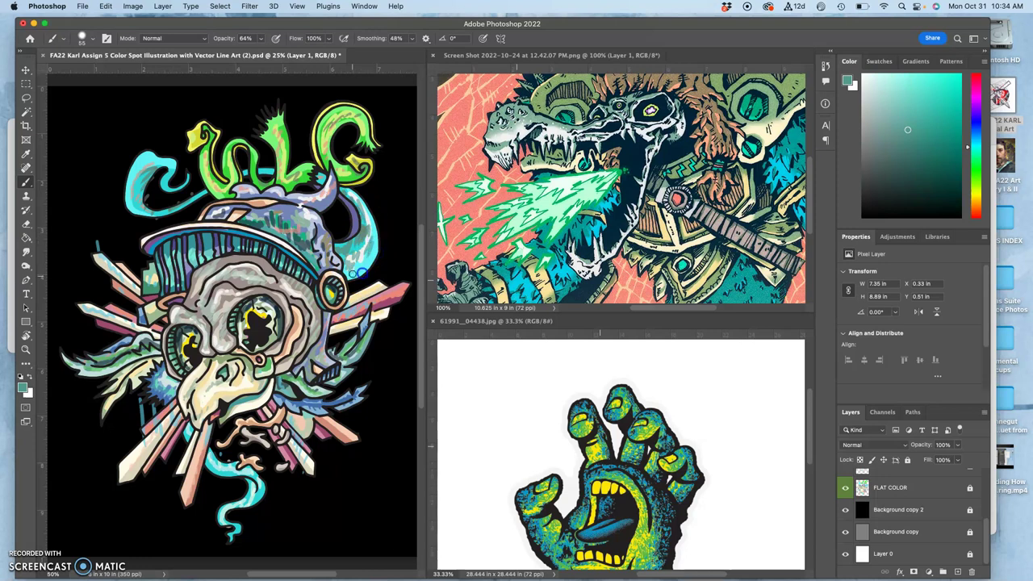
pyautogui.keyDown('alt'); pyautogui.click(361, 258); pyautogui.keyUp('alt')
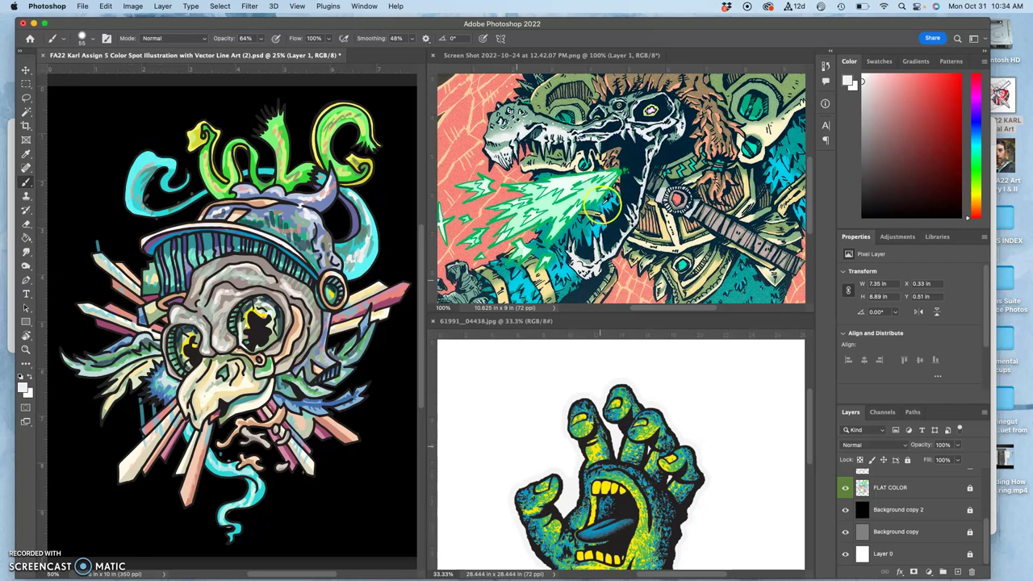
# Sample near-white from the crocodile's flame and brush diagonal strokes across the green lettering and right ribbon, plus highlights on the lower bones.
pyautogui.keyDown('alt'); pyautogui.click(571, 179); pyautogui.keyUp('alt')
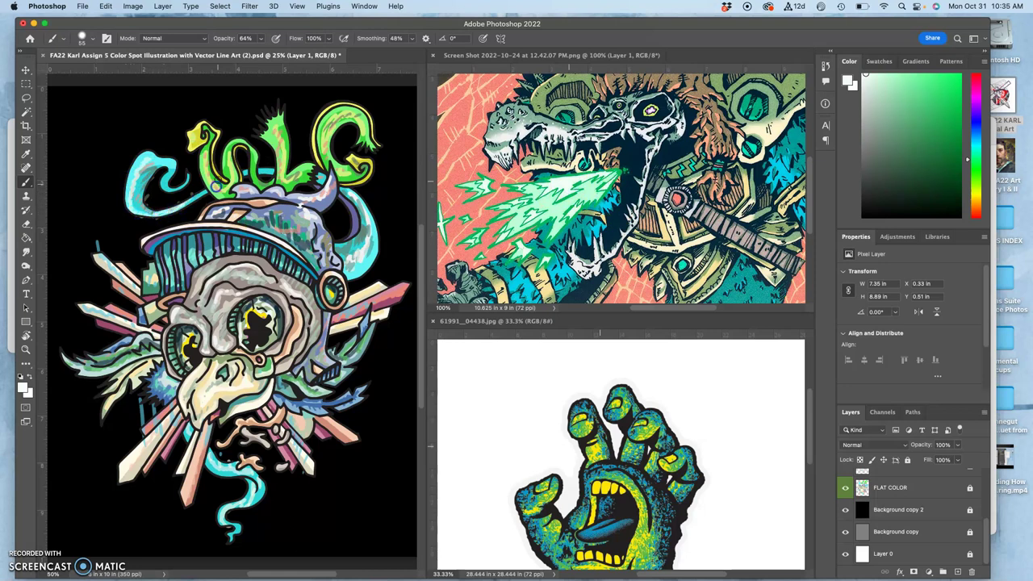
pyautogui.moveTo(240, 130); pyautogui.dragTo(215, 185)
pyautogui.moveTo(220, 110)
pyautogui.mouseDown()
pyautogui.moveTo(176, 214)
pyautogui.moveTo(204, 218)
pyautogui.mouseUp()
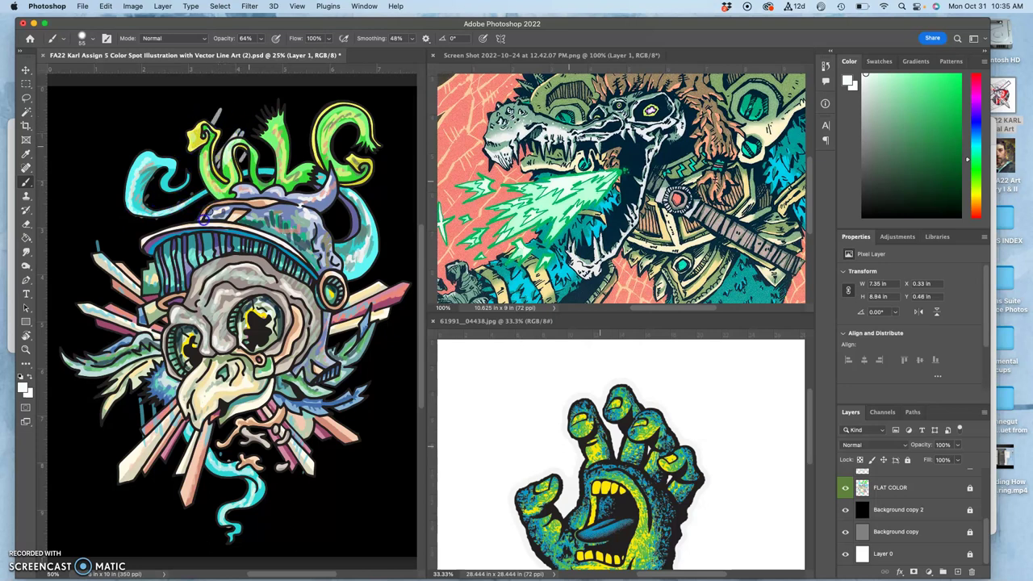
pyautogui.moveTo(336, 116)
pyautogui.mouseDown()
pyautogui.moveTo(315, 150)
pyautogui.moveTo(331, 173)
pyautogui.mouseUp()
pyautogui.moveTo(385, 134); pyautogui.dragTo(347, 211)
pyautogui.click(435, 80)
pyautogui.click(372, 165)
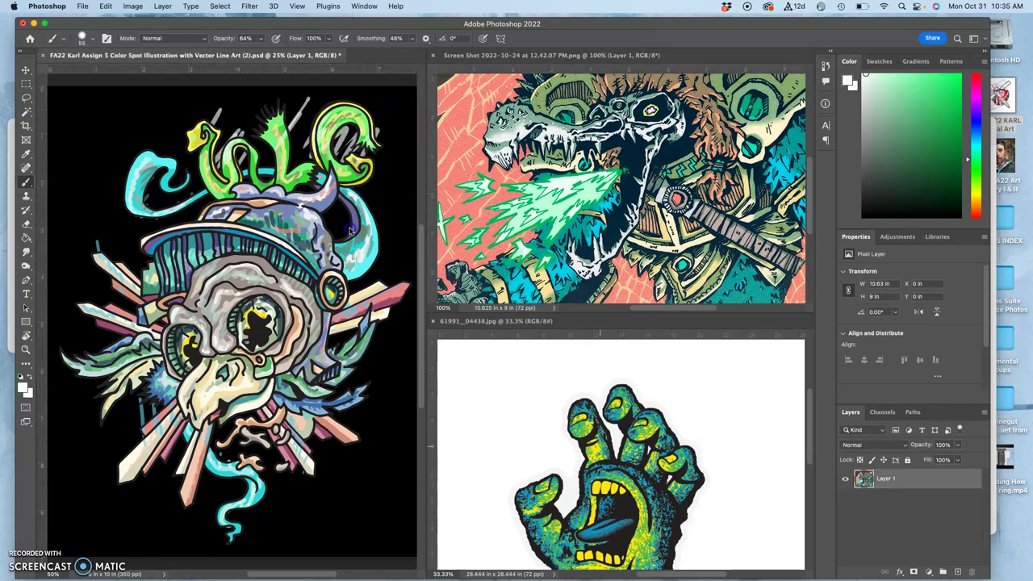
pyautogui.moveTo(358, 173); pyautogui.dragTo(323, 239)
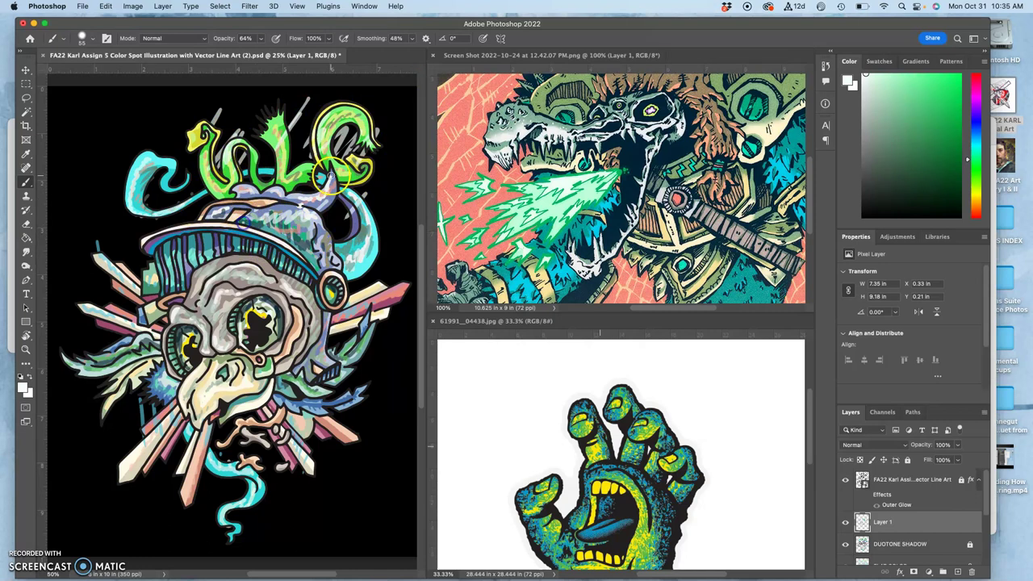
pyautogui.click(455, 428)
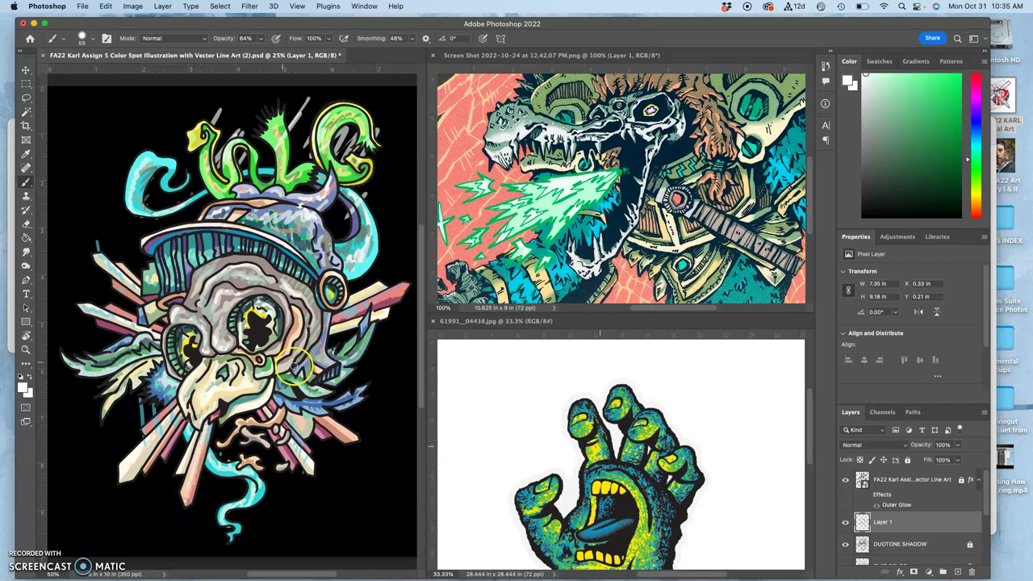
pyautogui.click(277, 434)
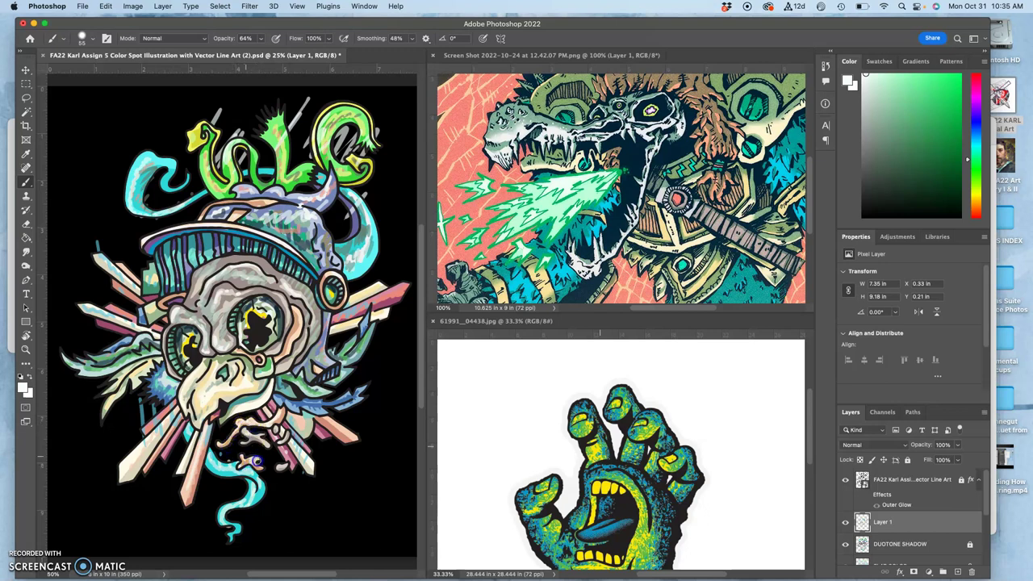
# Hide the vector line art, DUOTONE SHADOW, FLAT COLOR copy and FLAT COLOR layers to isolate the brush strokes on black.
pyautogui.click(844, 480)
pyautogui.click(844, 544)
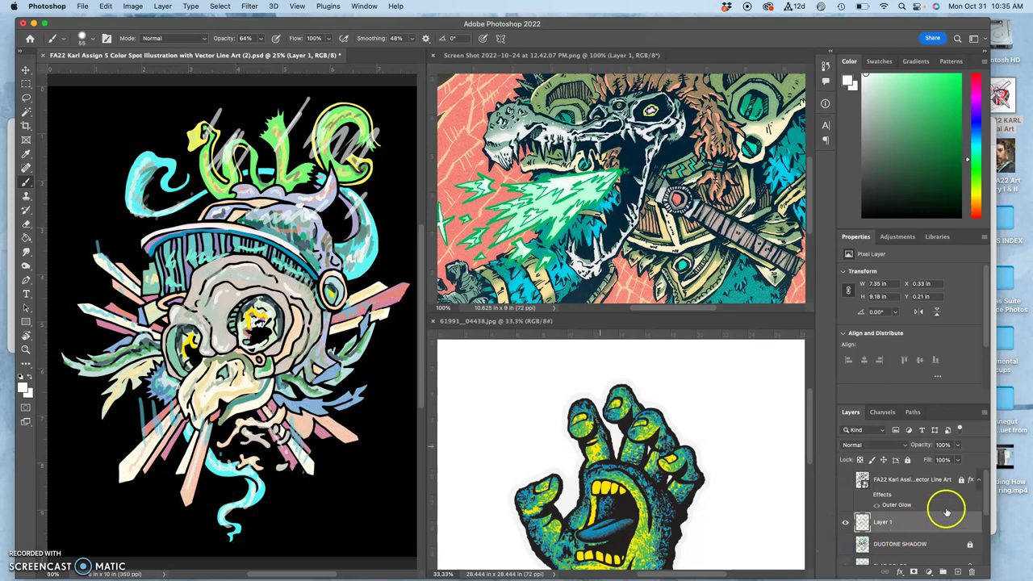
pyautogui.scroll(-5, 984, 502)
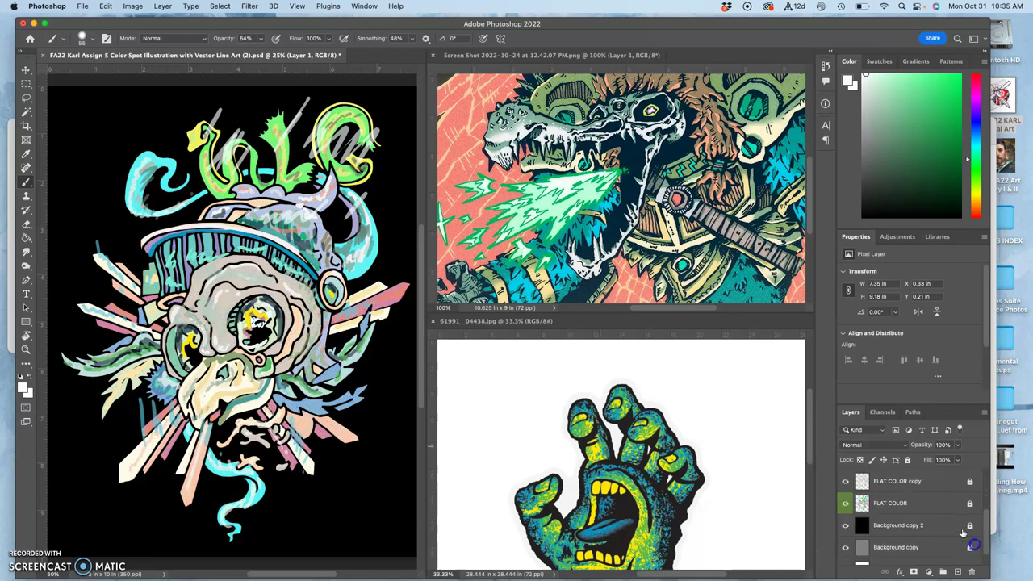
pyautogui.click(845, 482)
pyautogui.click(845, 502)
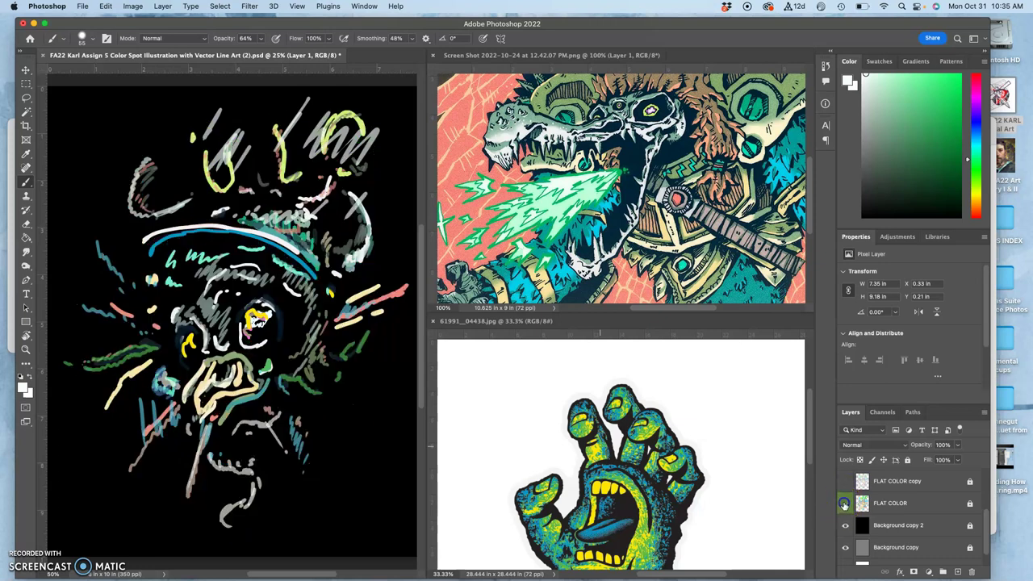
# Duplicate Layer 1 and hide the original.
pyautogui.click(881, 502)
pyautogui.scroll(3, 984, 508)
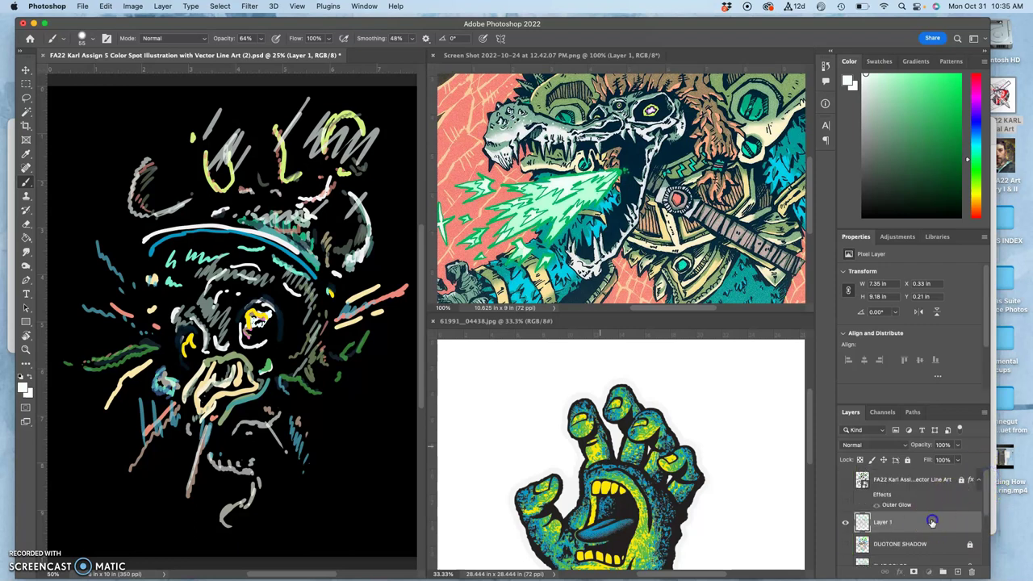
pyautogui.press('super+j')
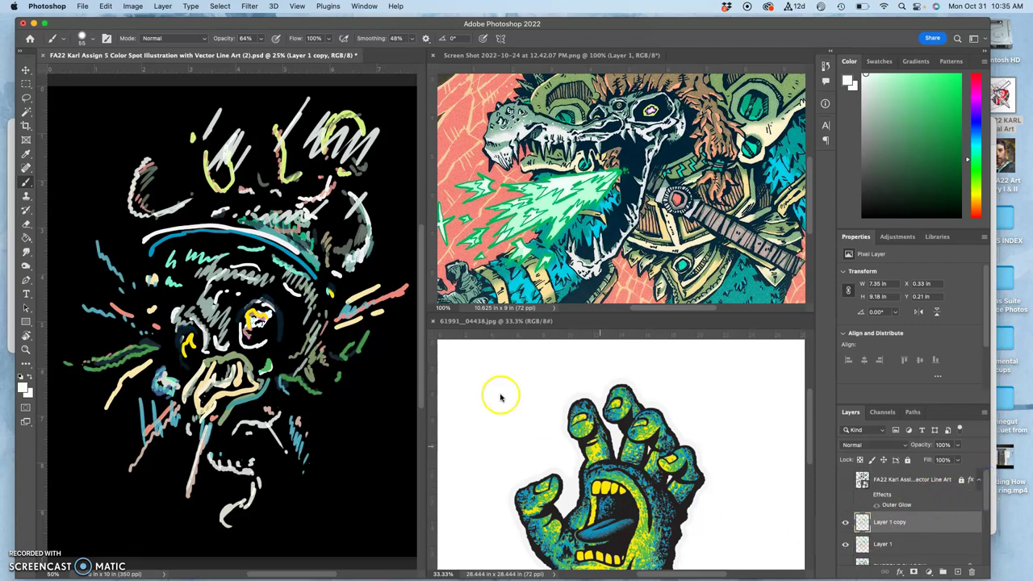
pyautogui.click(845, 544)
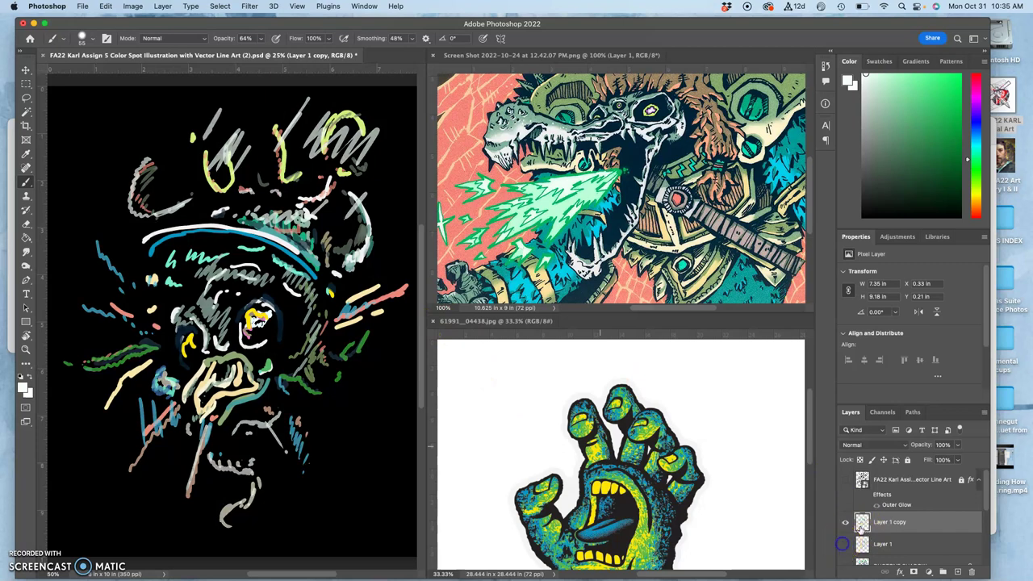
# Open the list of Blur filters for the Layer 1 copy.
pyautogui.click(250, 6)
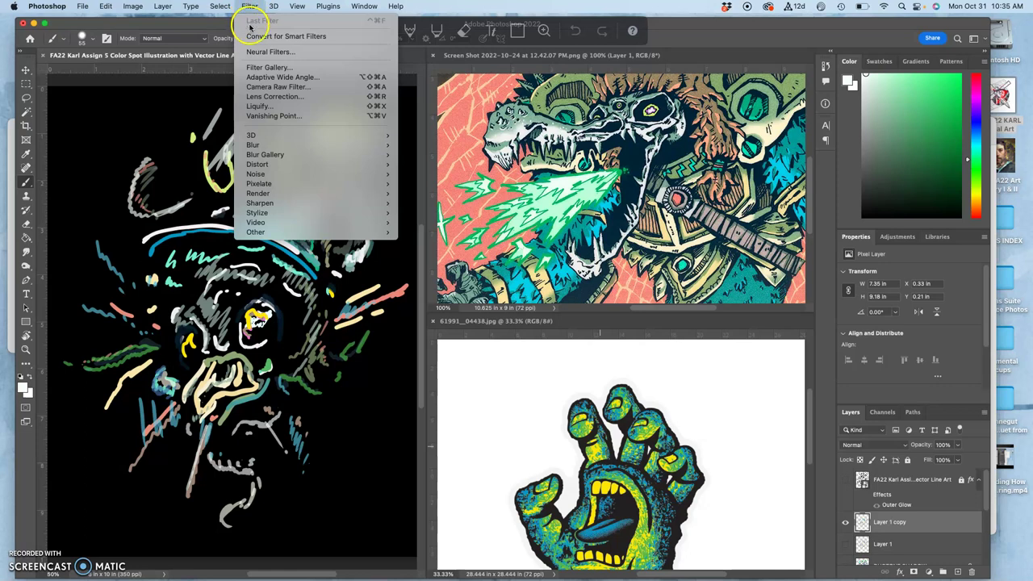
pyautogui.moveTo(249, 146)
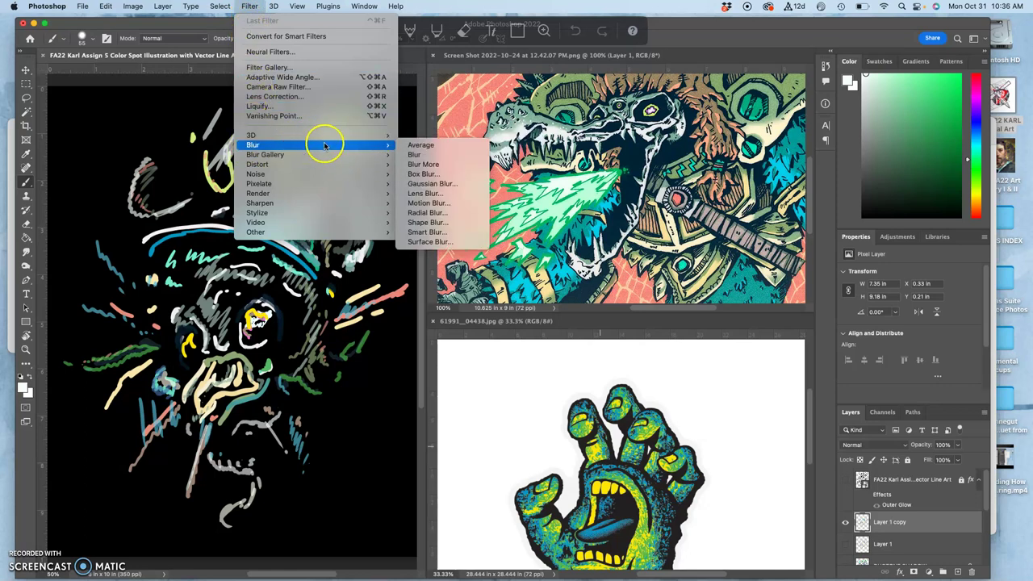
pyautogui.moveTo(383, 145)
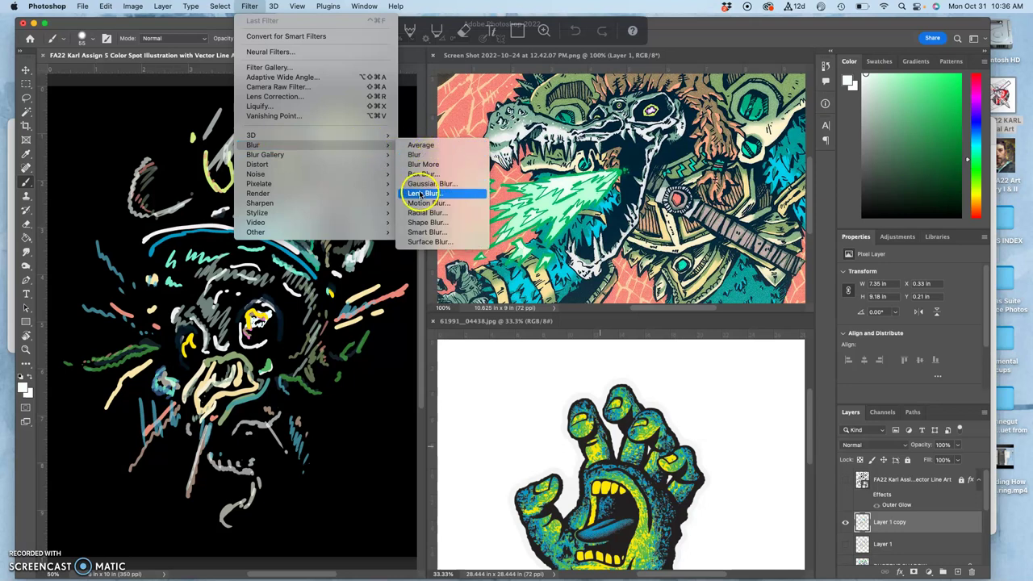